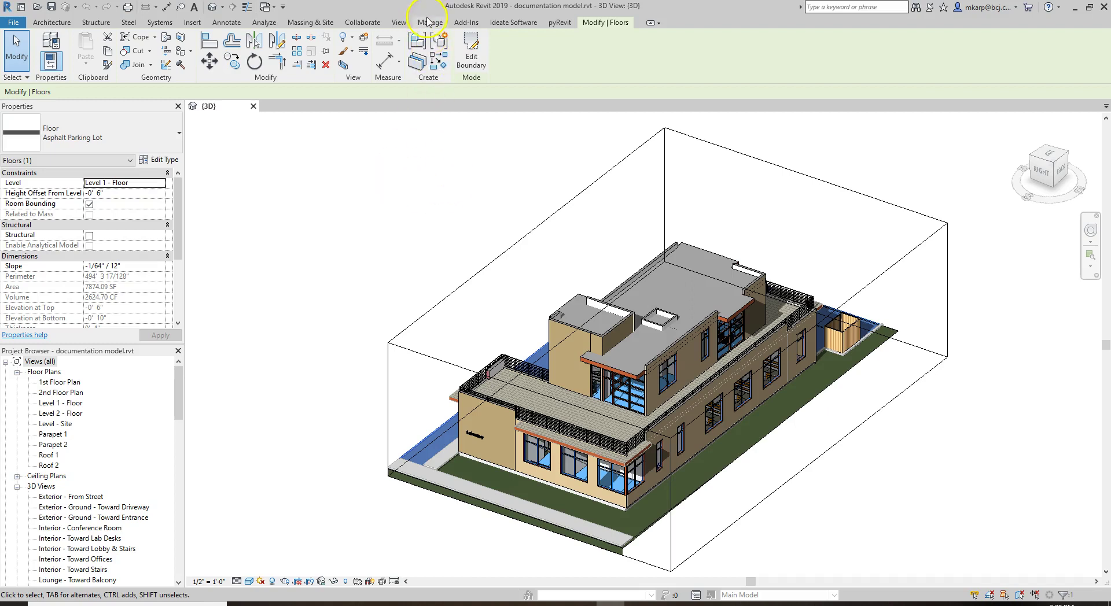
Step: Open the Line Styles dialog from the Manage tab's Additional Settings menu
click(428, 23)
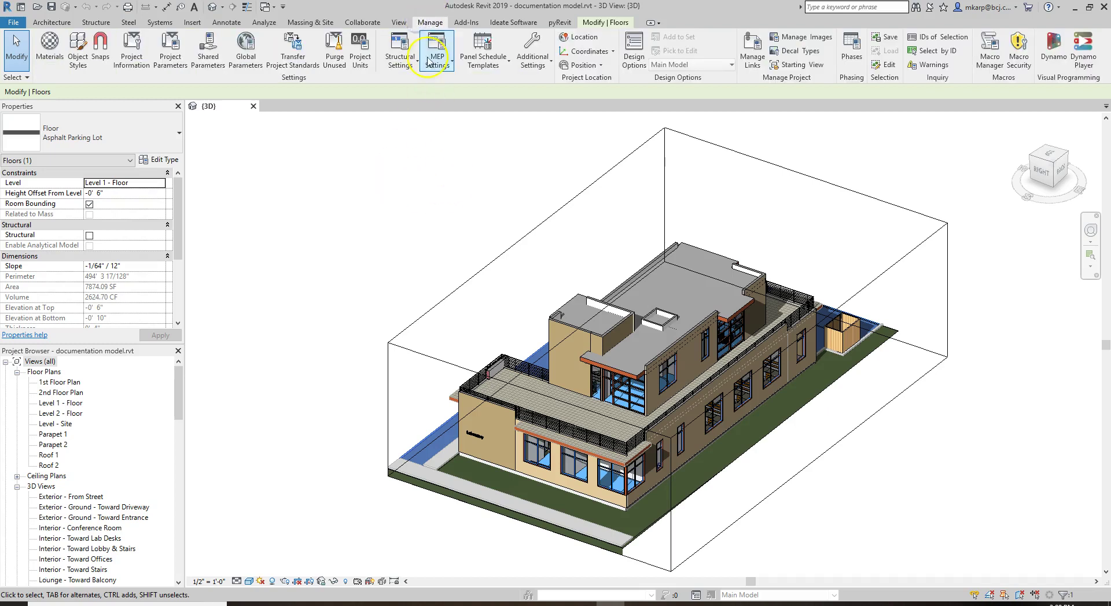
click(538, 68)
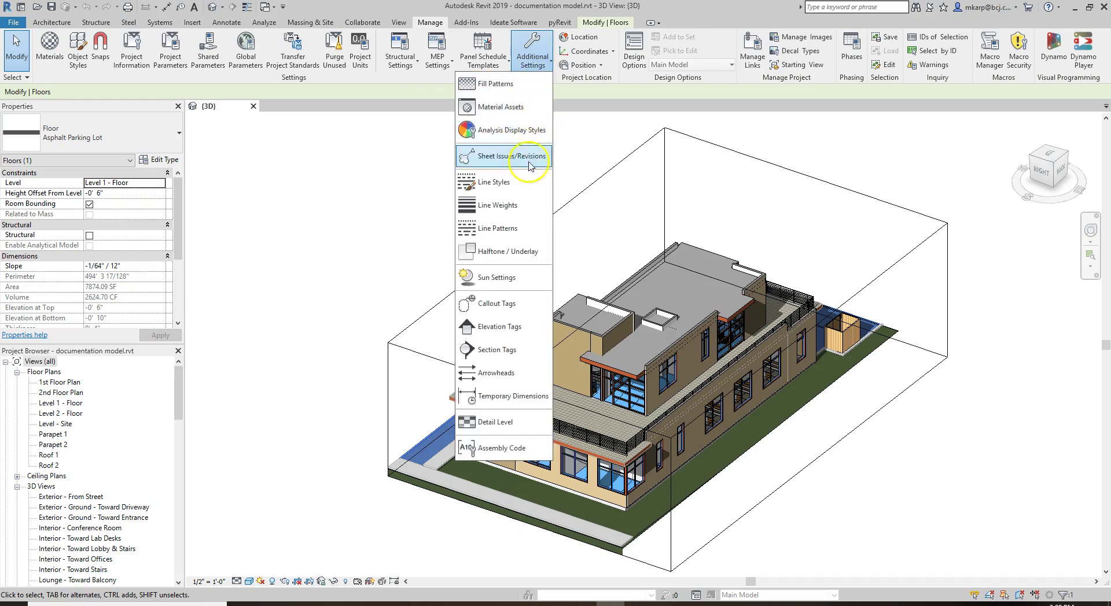
click(496, 182)
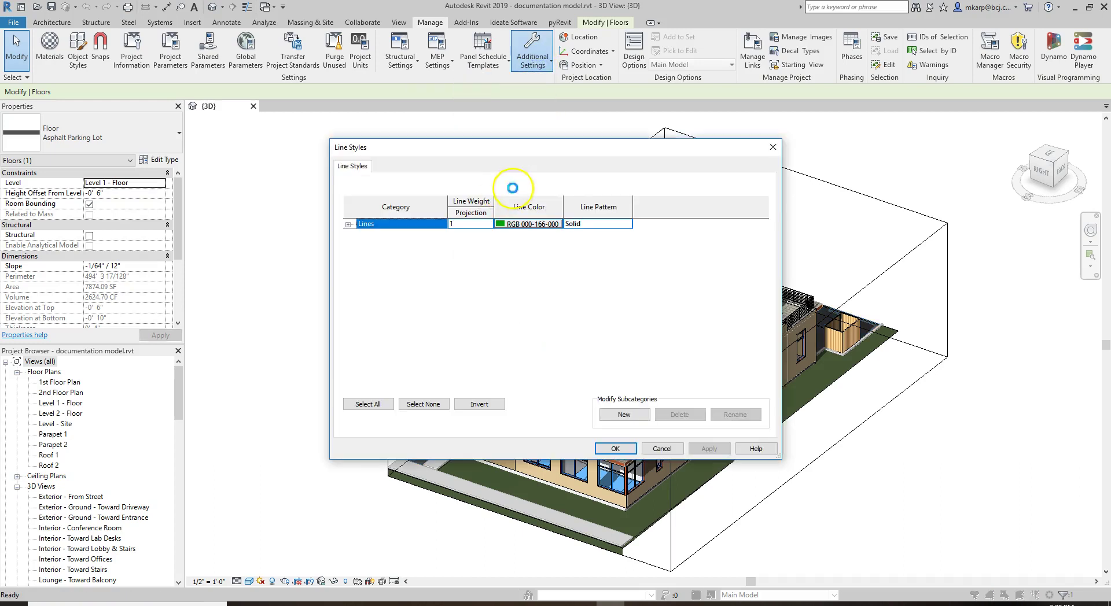
Step: Expand the Lines category and enlarge the Line Styles dialog so every subcategory row shows
click(391, 226)
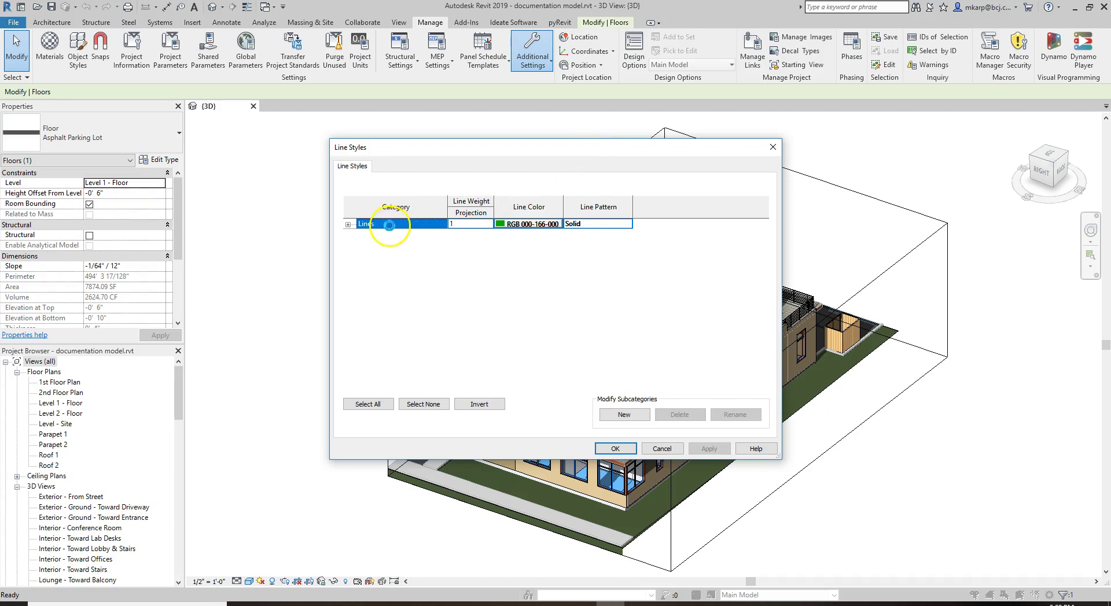
click(349, 224)
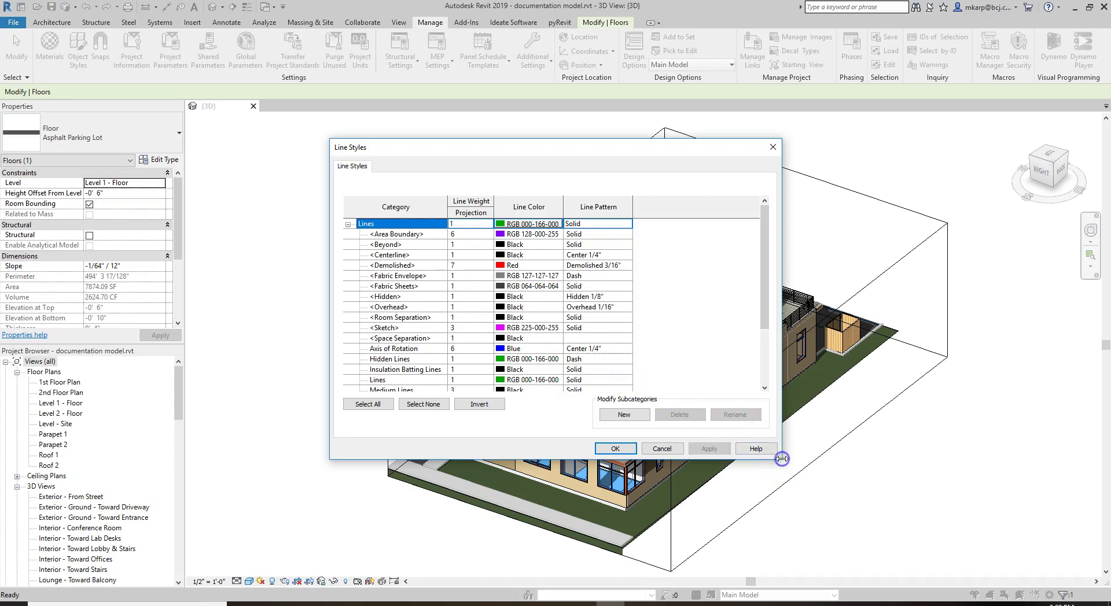
drag(782, 458, 868, 560)
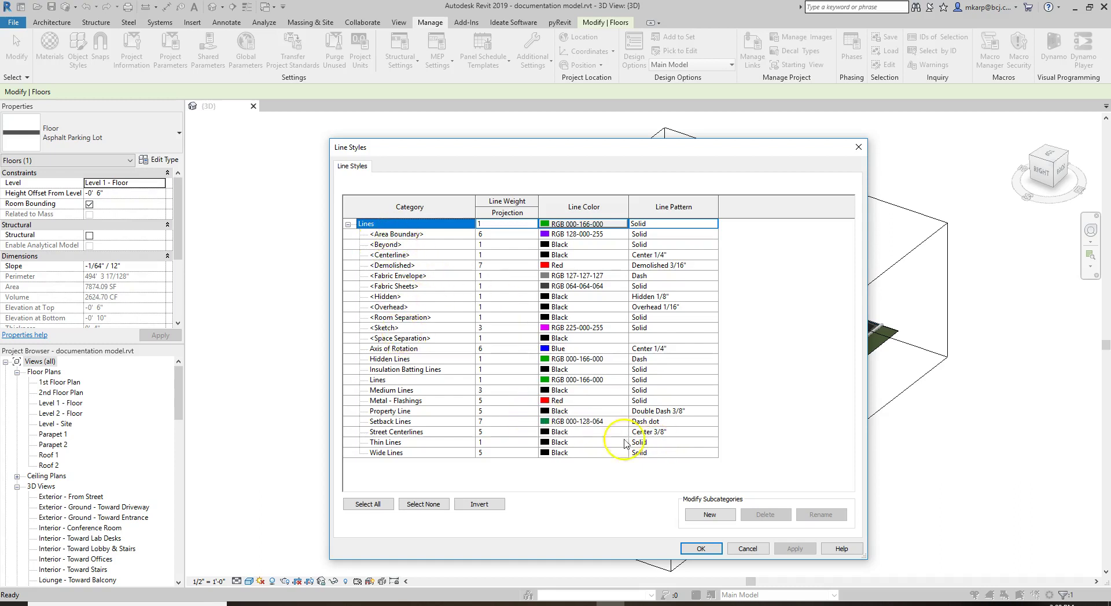
Step: Create new Lines subcategories named 1-SOLID, 1-DASHED and 1-GRAY
click(697, 516)
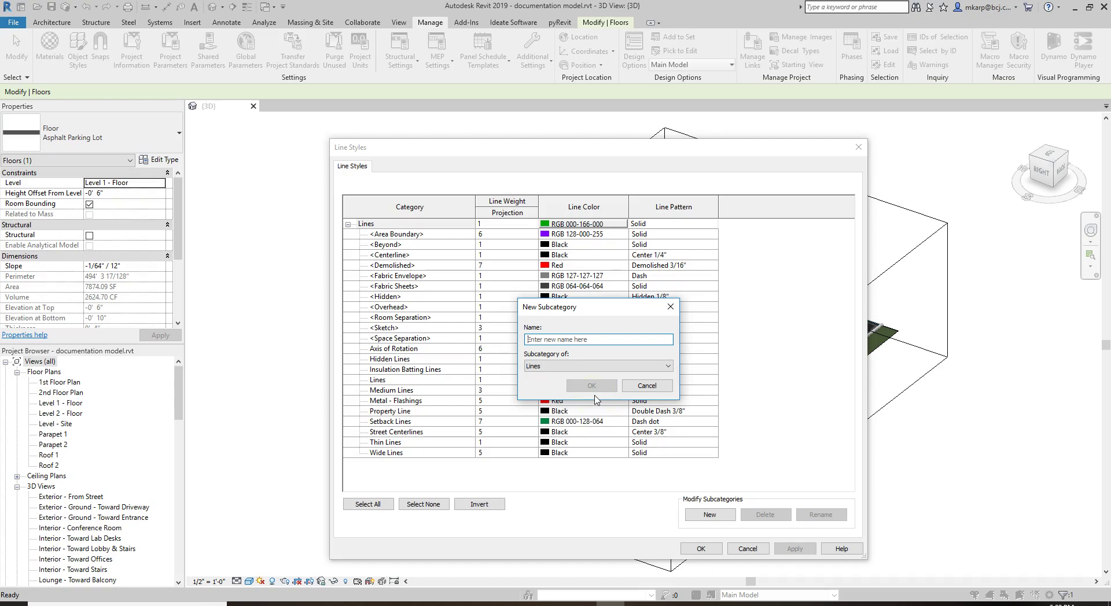
text(1-SOLID)
click(590, 385)
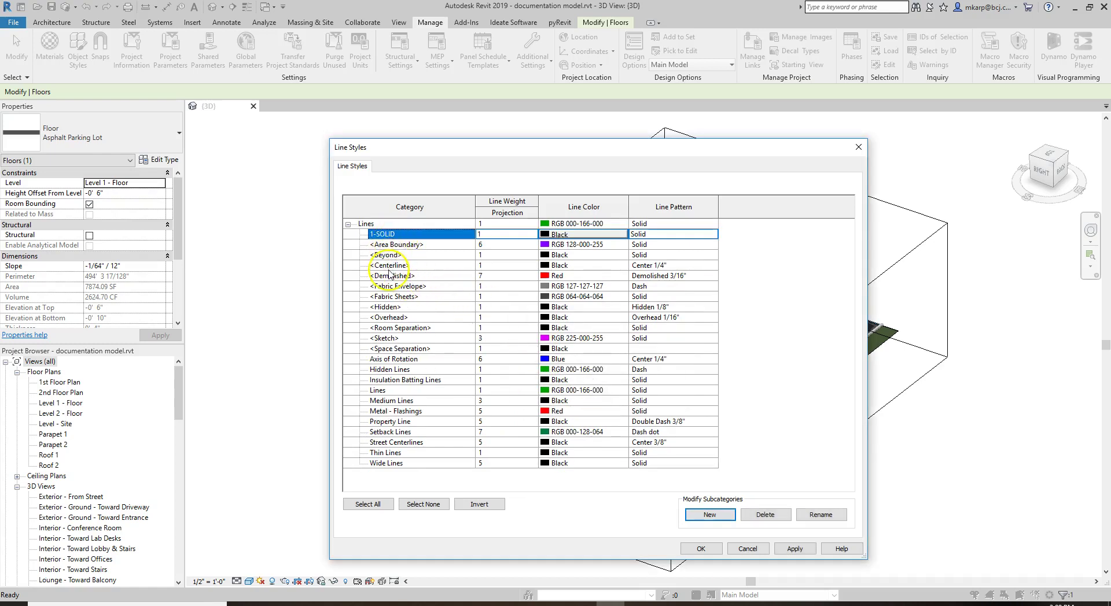
click(701, 514)
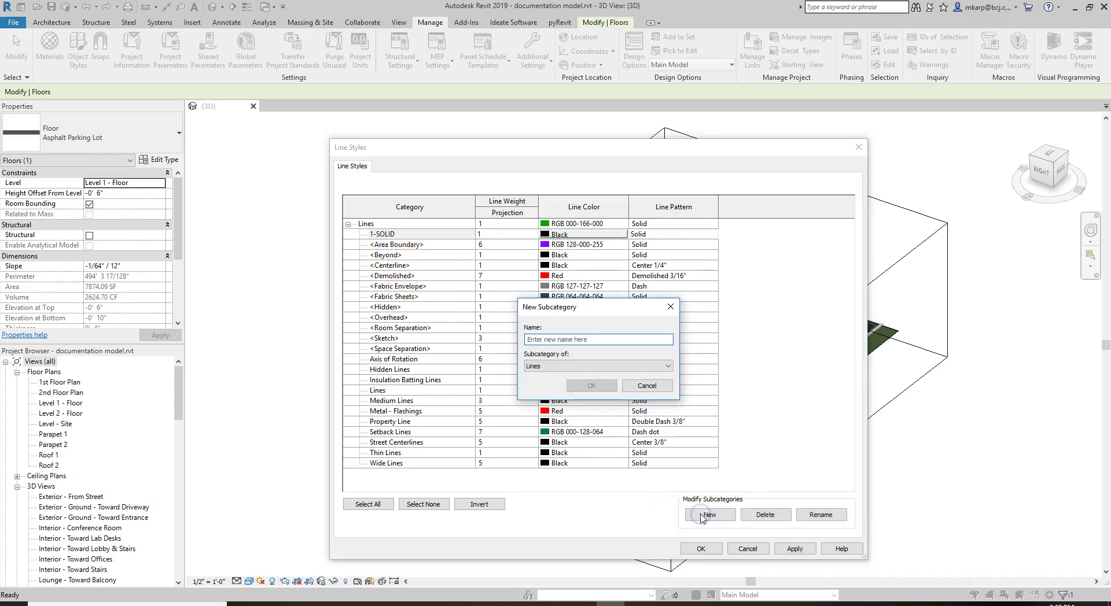
text(1-DASHED)
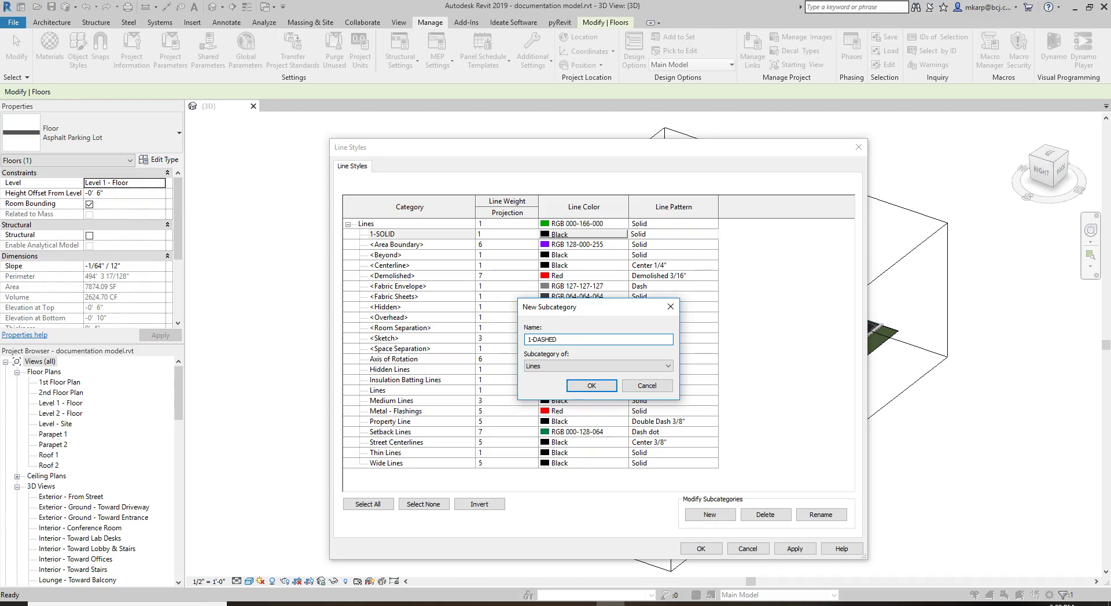
key(Return)
click(706, 514)
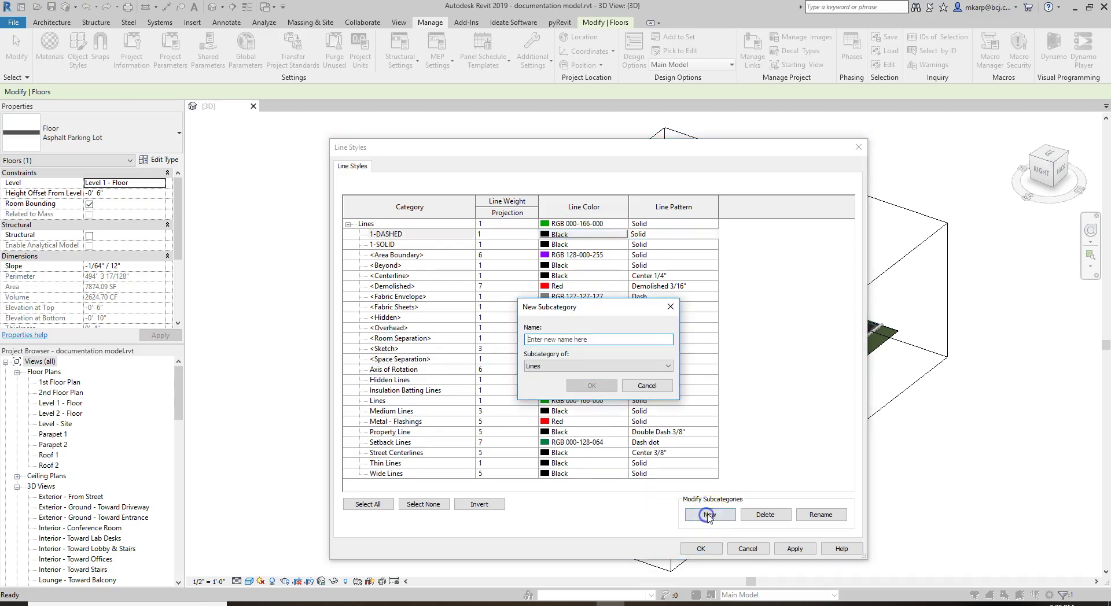
text(1-GRAY)
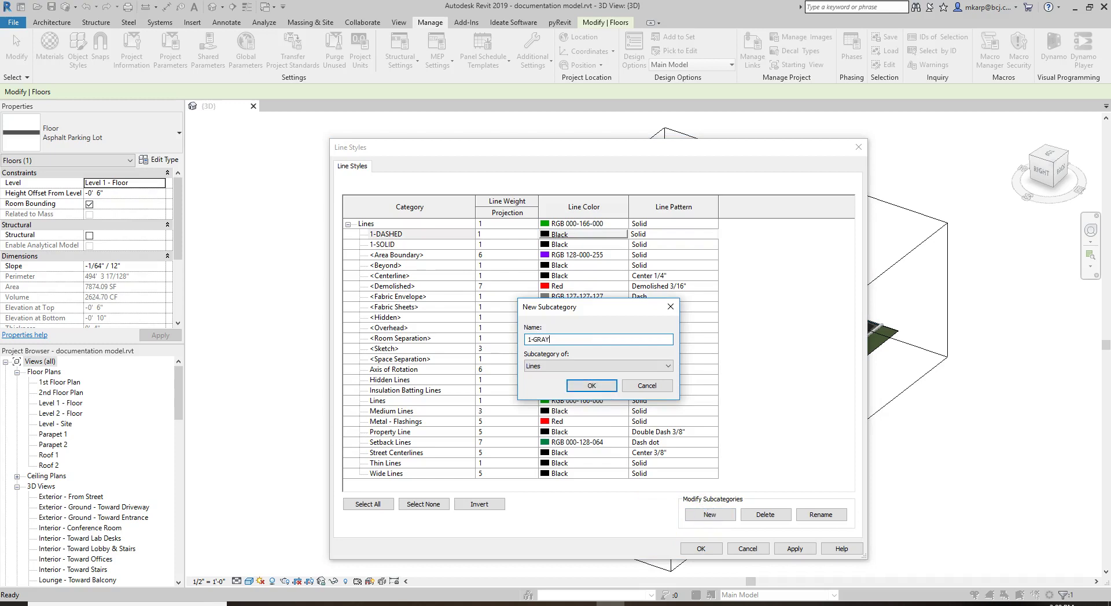
key(Return)
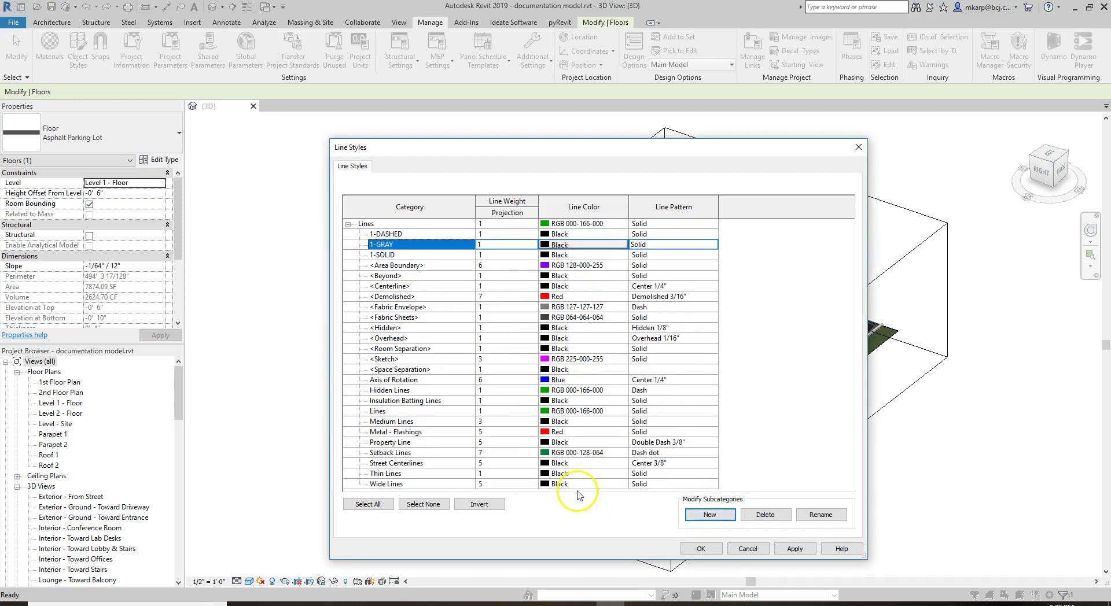
Step: Create new Lines subcategories named 2-SOLID, 3-SOLID, 5-SOLID and 7-SOLID
click(705, 510)
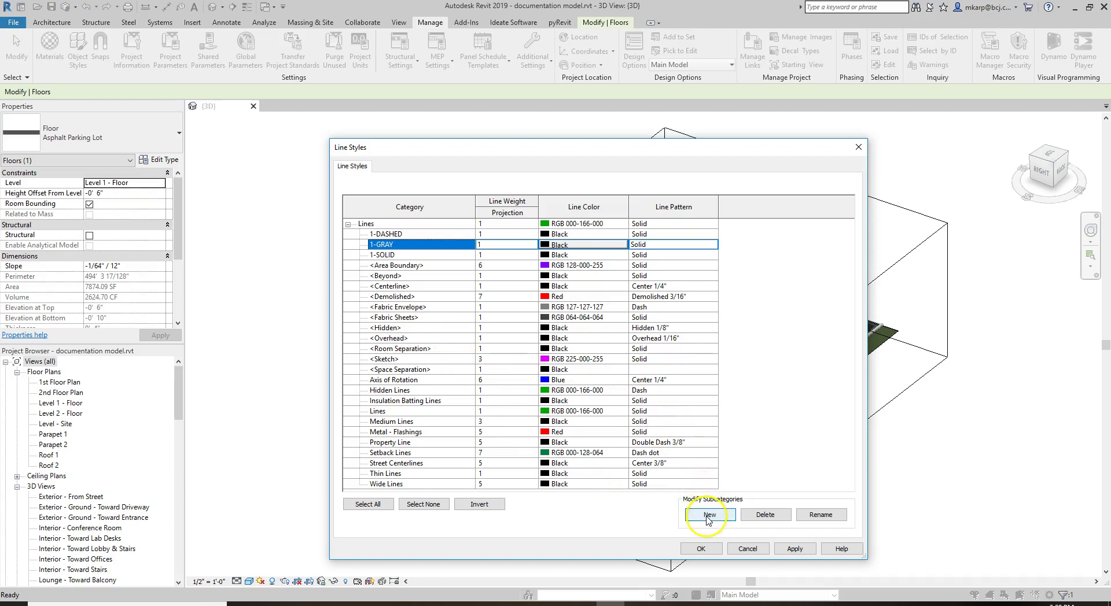
click(706, 512)
text(2-SOLID)
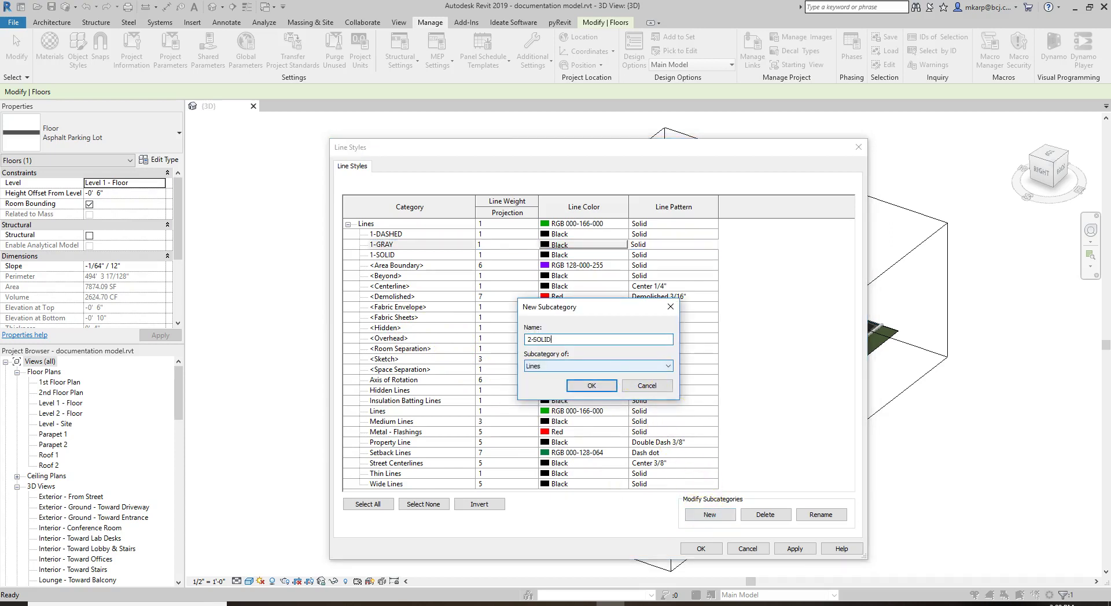
key(Return)
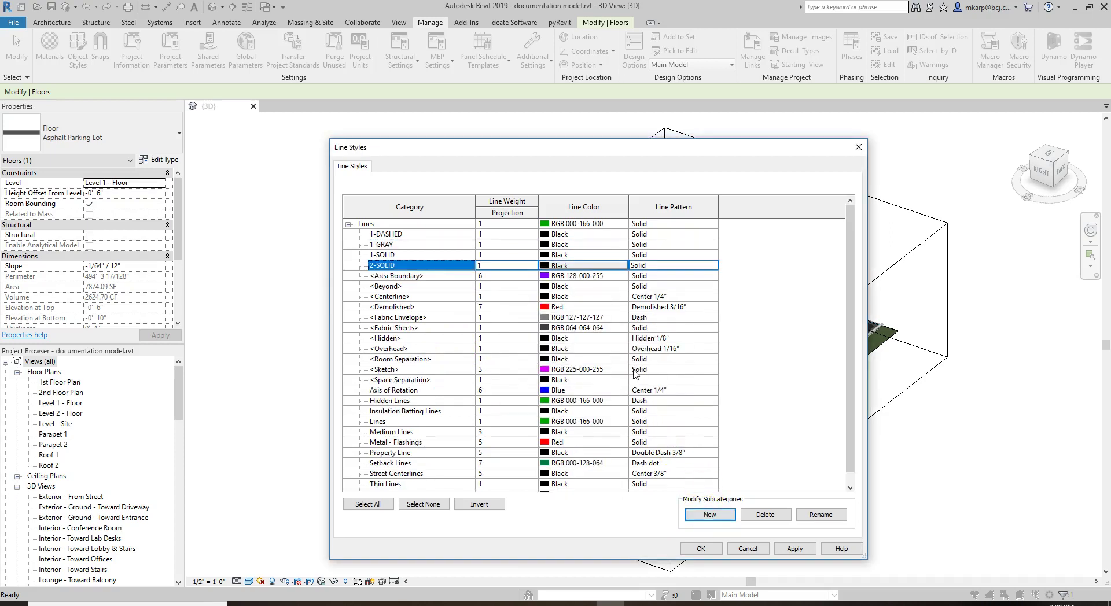
click(709, 514)
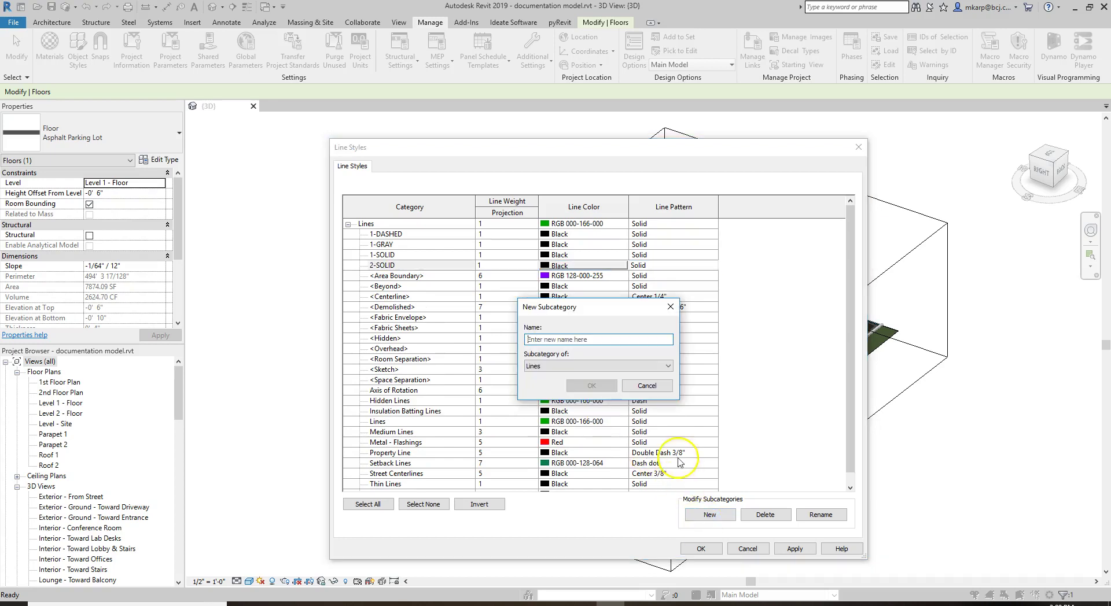
text(3-SOLID)
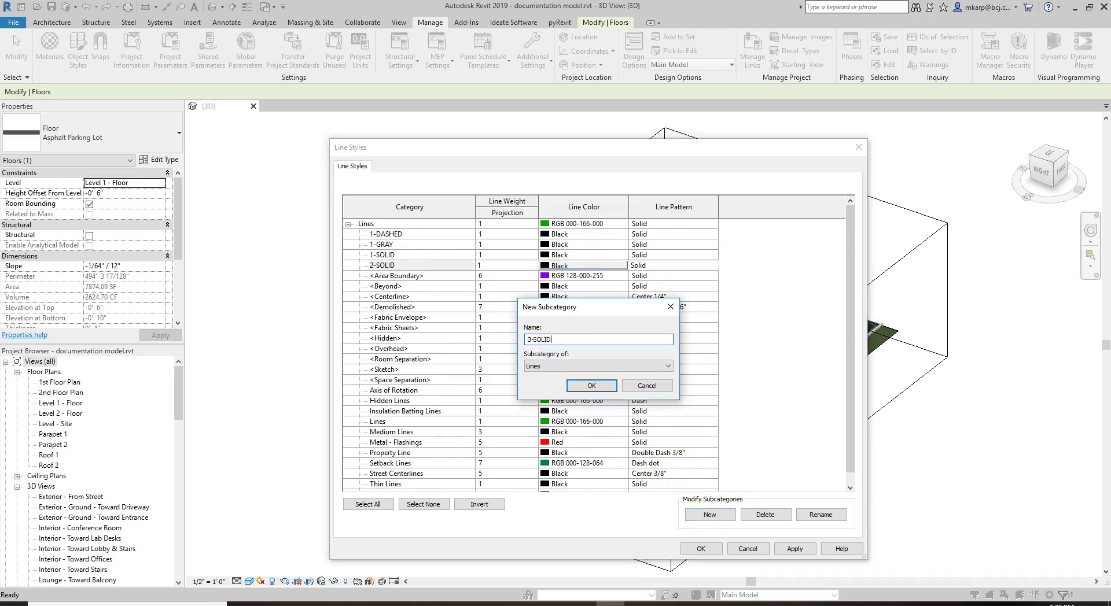
key(Return)
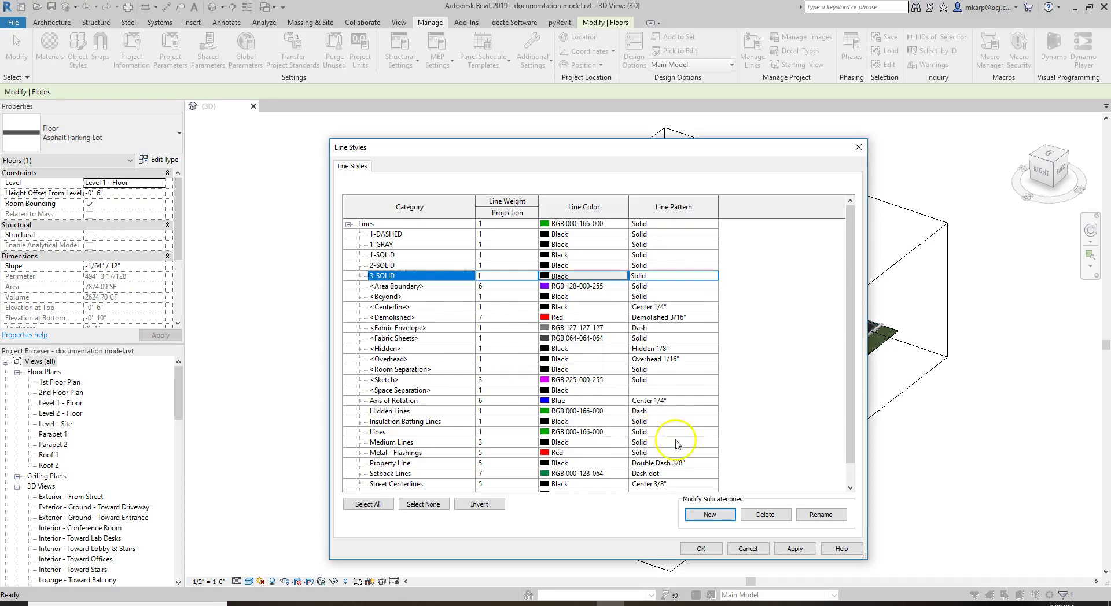
click(720, 514)
text(5-SOLID)
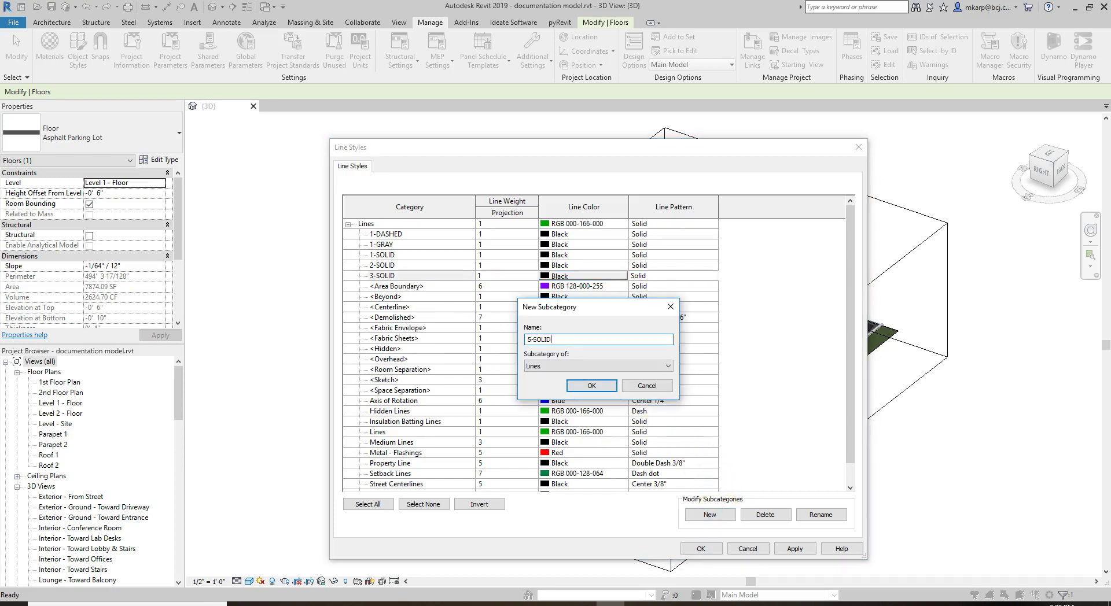
key(Return)
click(723, 514)
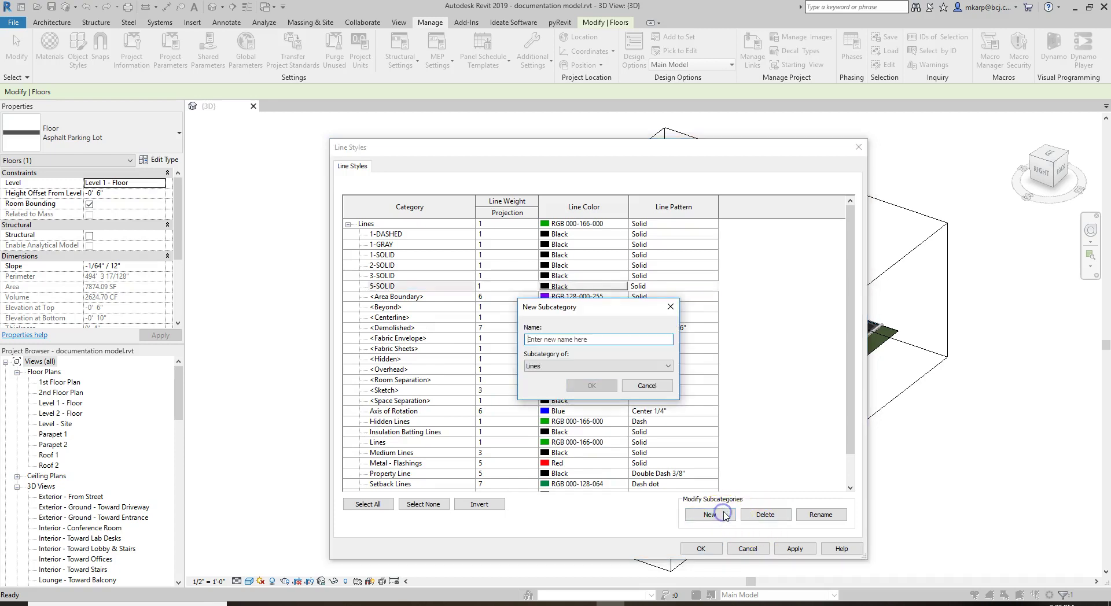
text(7-SOLID)
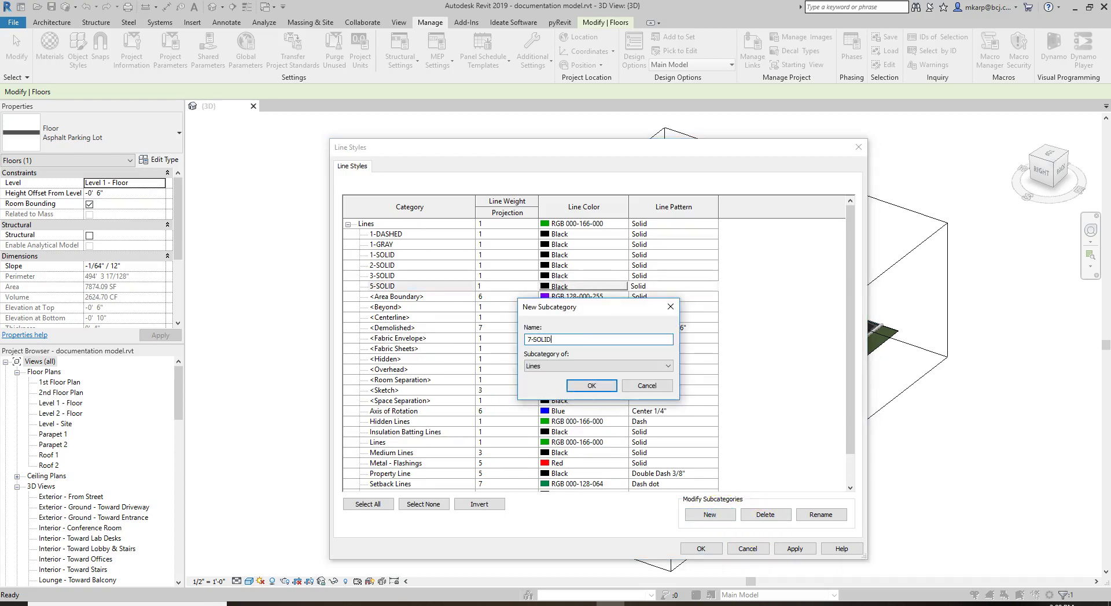
key(Return)
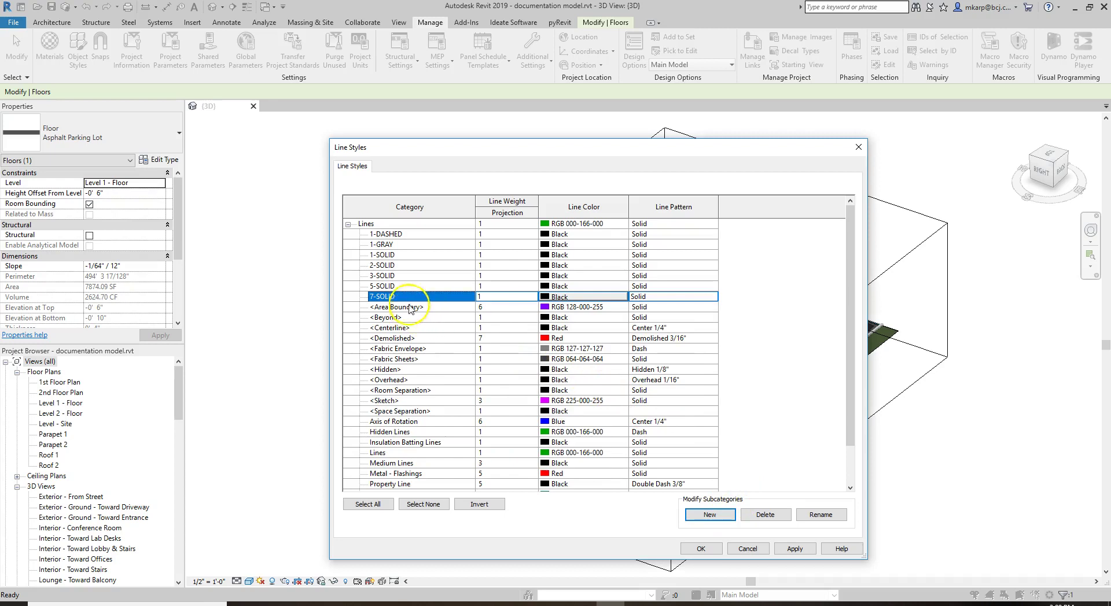
click(393, 277)
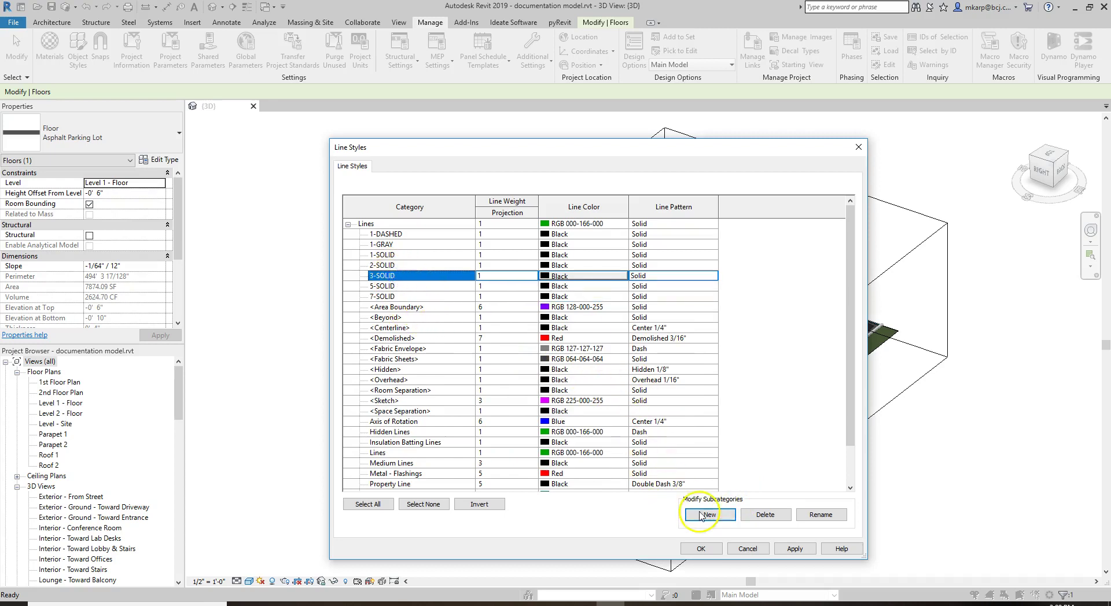
Step: Create new Lines subcategories named 3-DASHED and 5-DASHED
click(709, 514)
click(571, 341)
text(3-DASH)
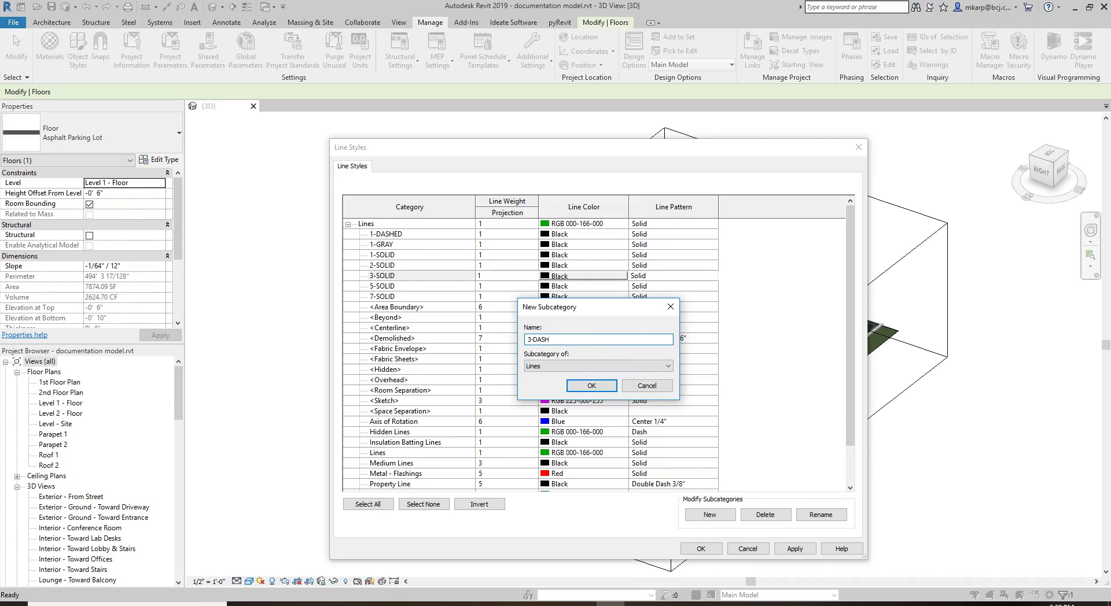
key(Return)
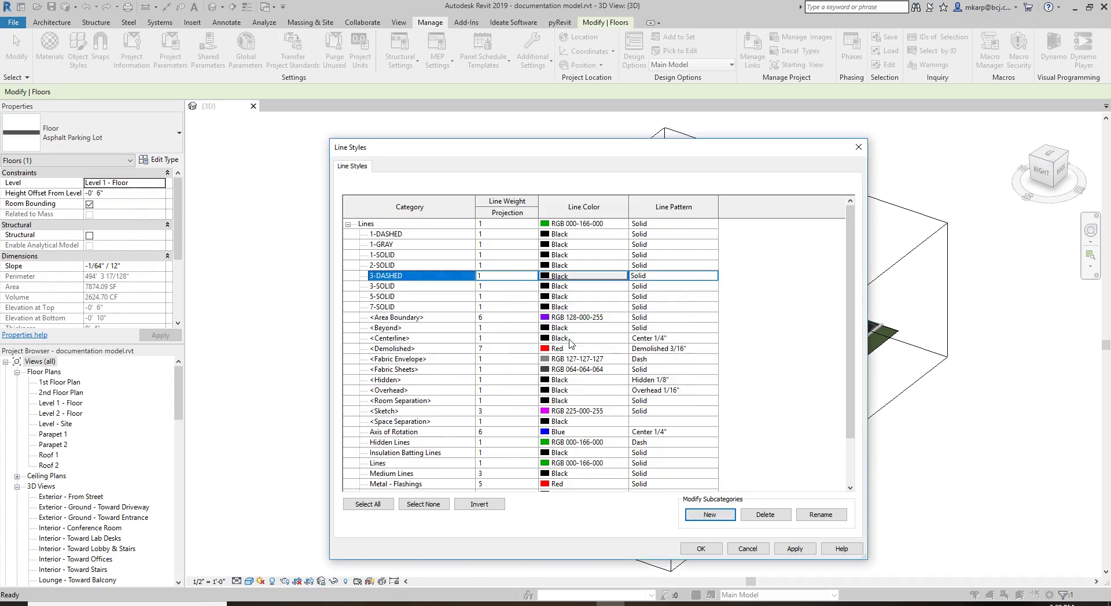
click(385, 296)
click(709, 514)
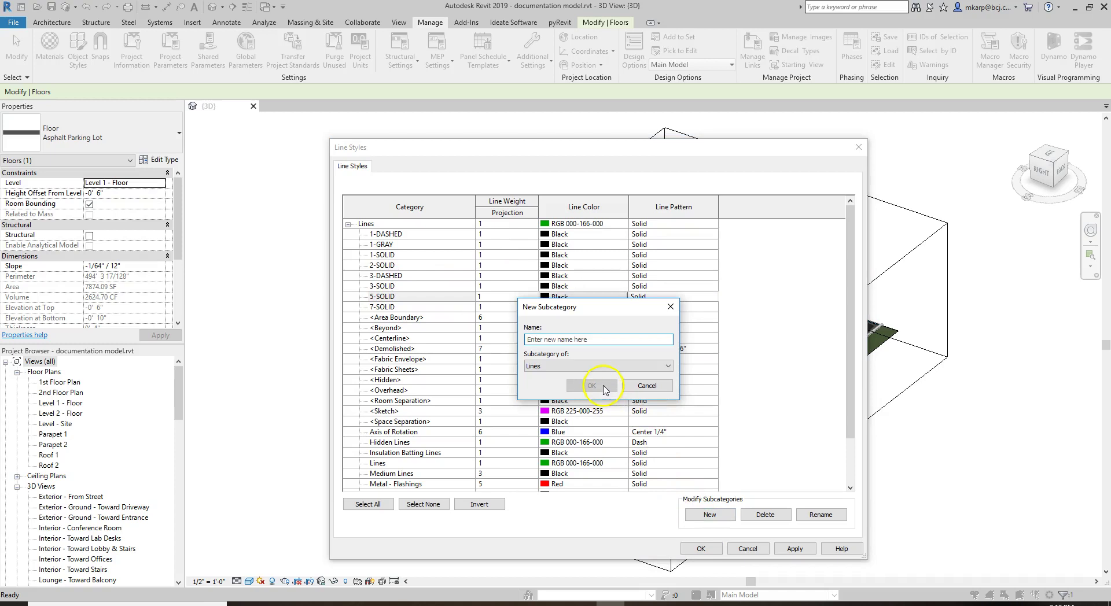
text(5-)
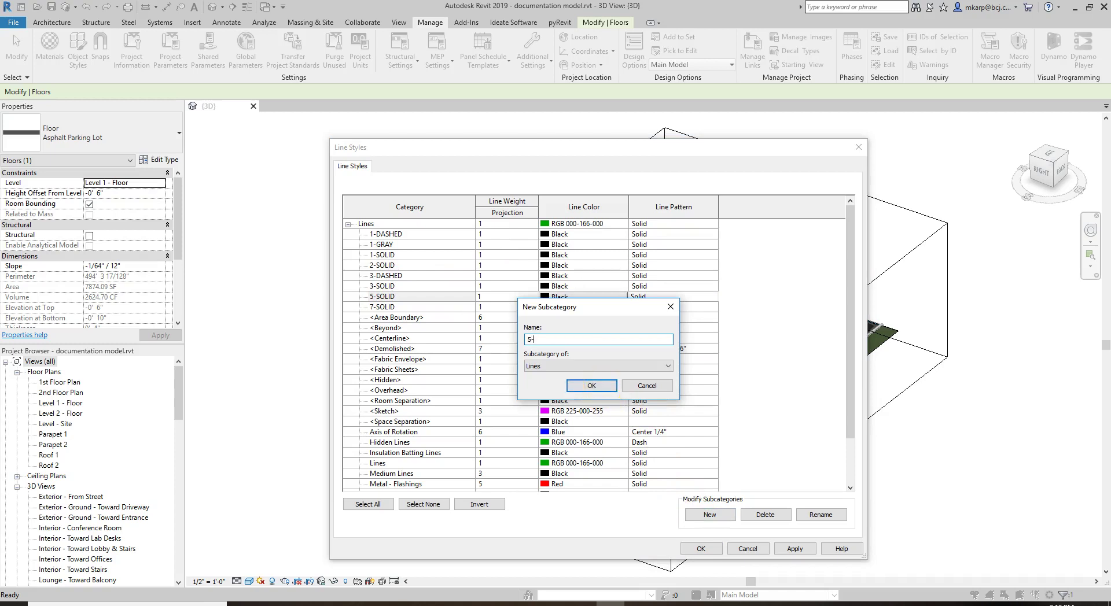
text(DASHED)
key(Return)
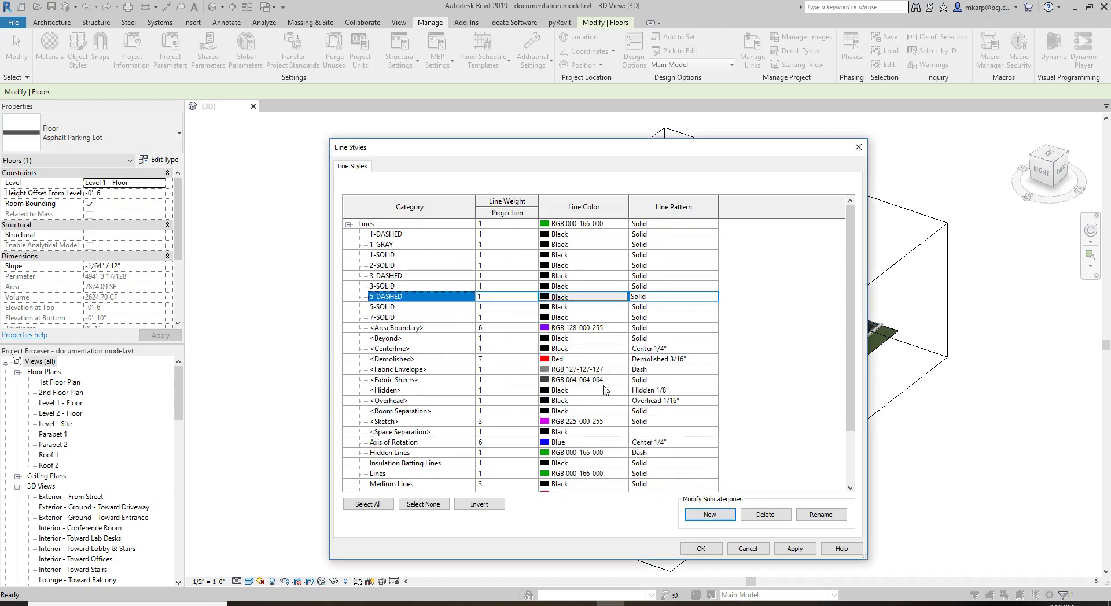
Step: Create a new Lines subcategory named 3G-SOLID
click(397, 317)
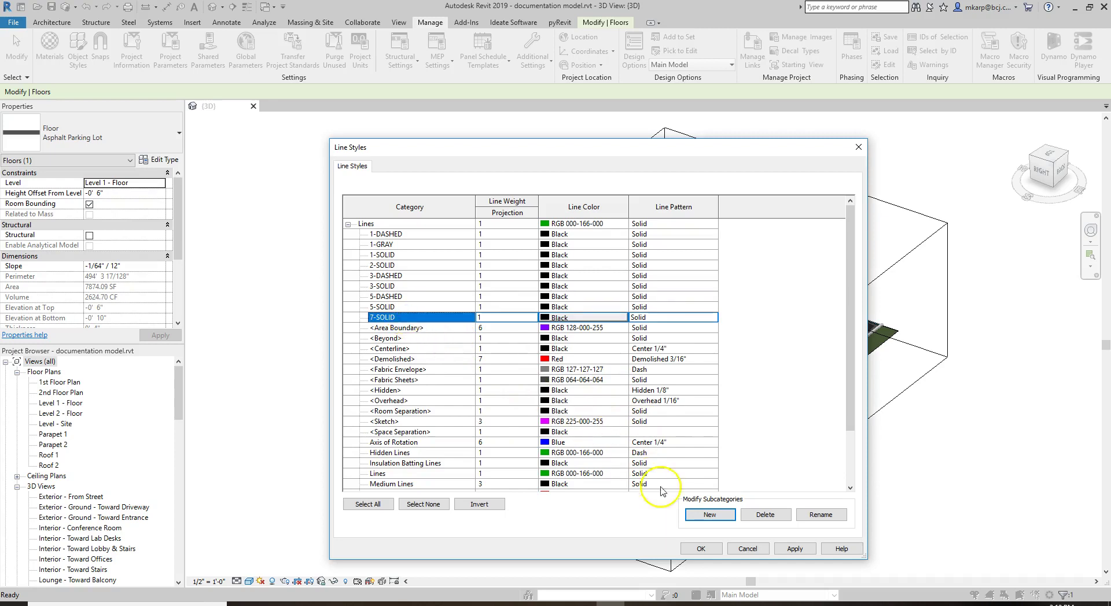
click(405, 276)
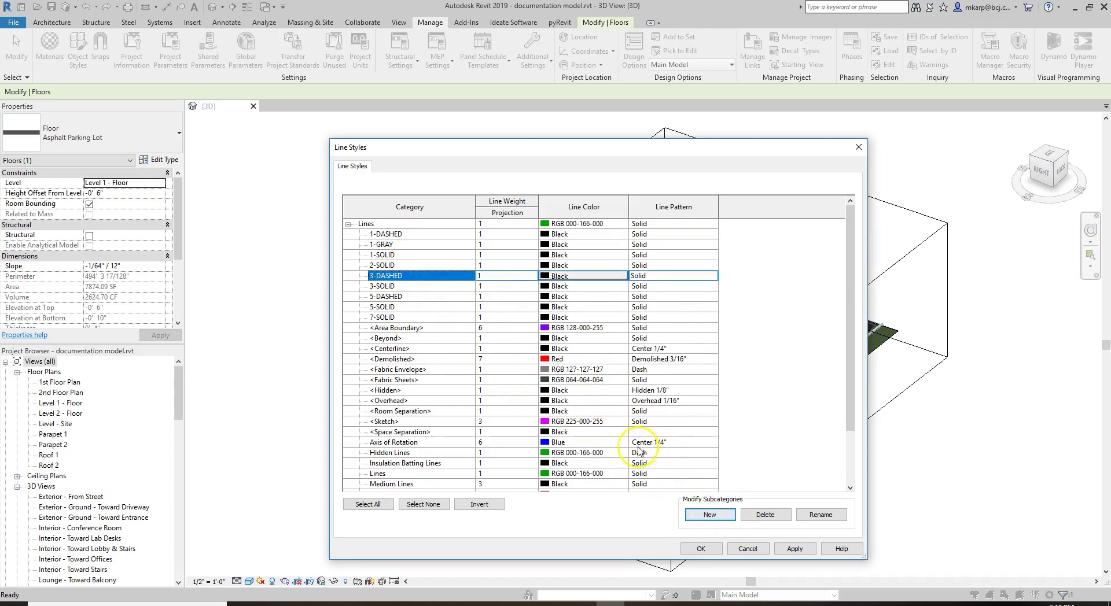
click(709, 514)
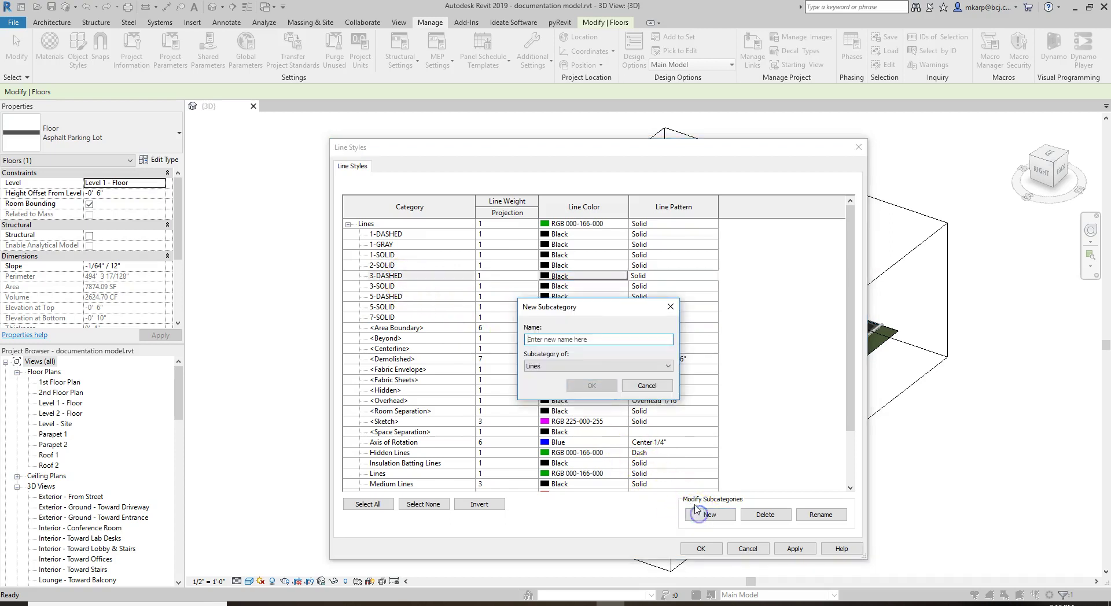
click(563, 339)
text(1)
key(BackSpace)
text(30)
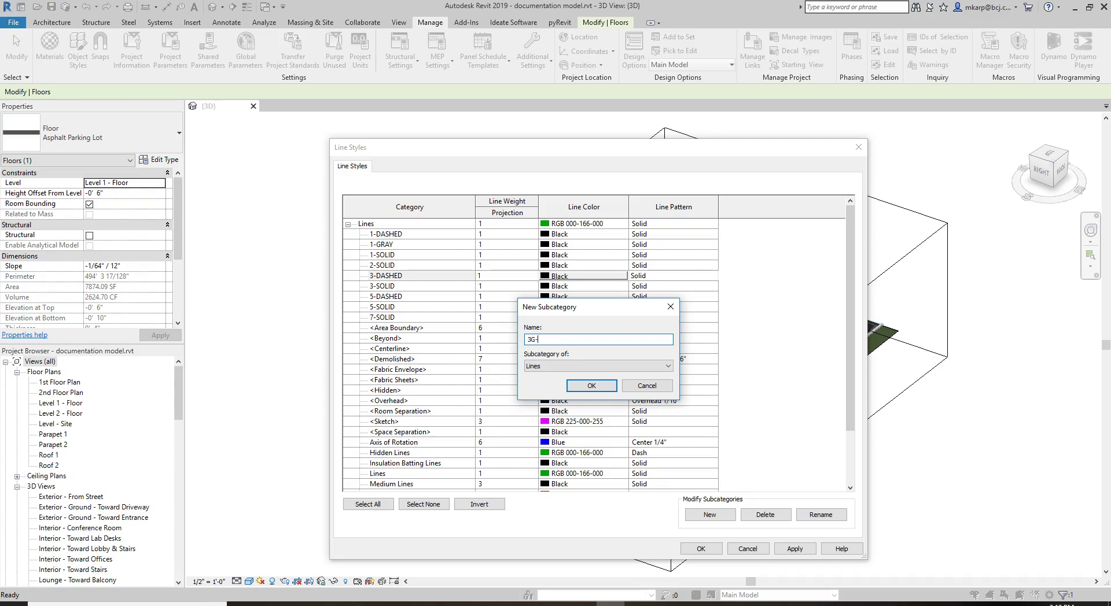
key(Return)
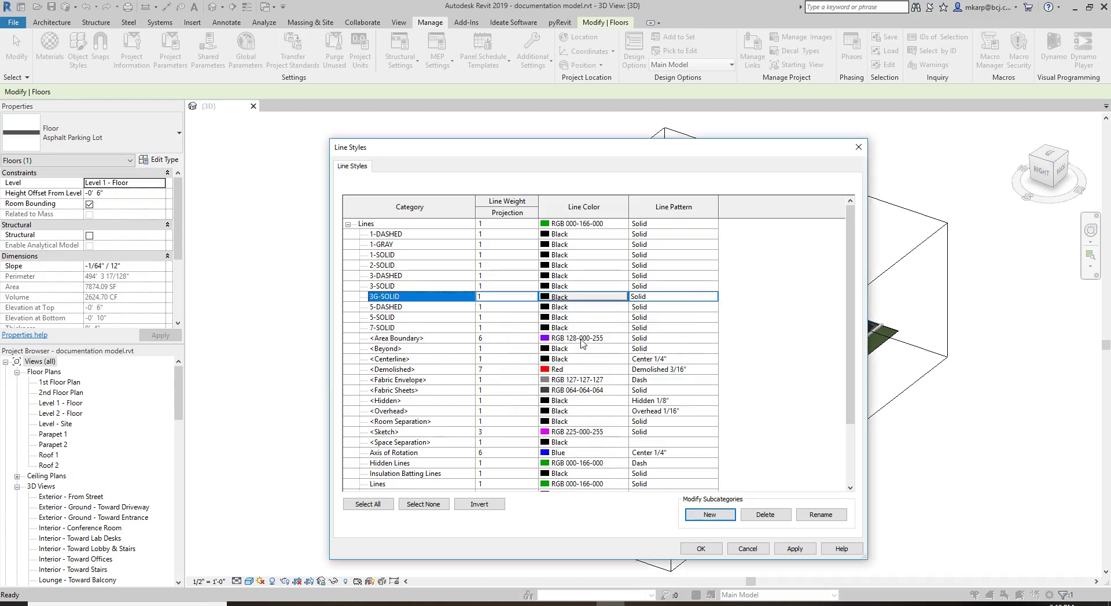
click(385, 245)
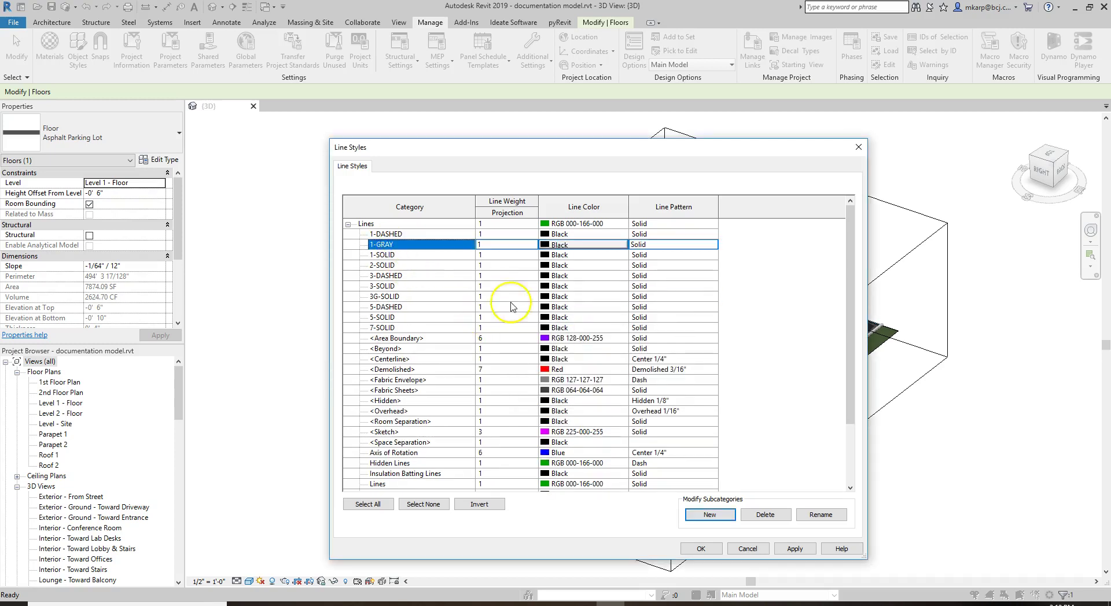
Step: Rename the 1-GRAY subcategory to 1G-SOLID using Rename under Modify Subcategories
click(820, 515)
click(606, 354)
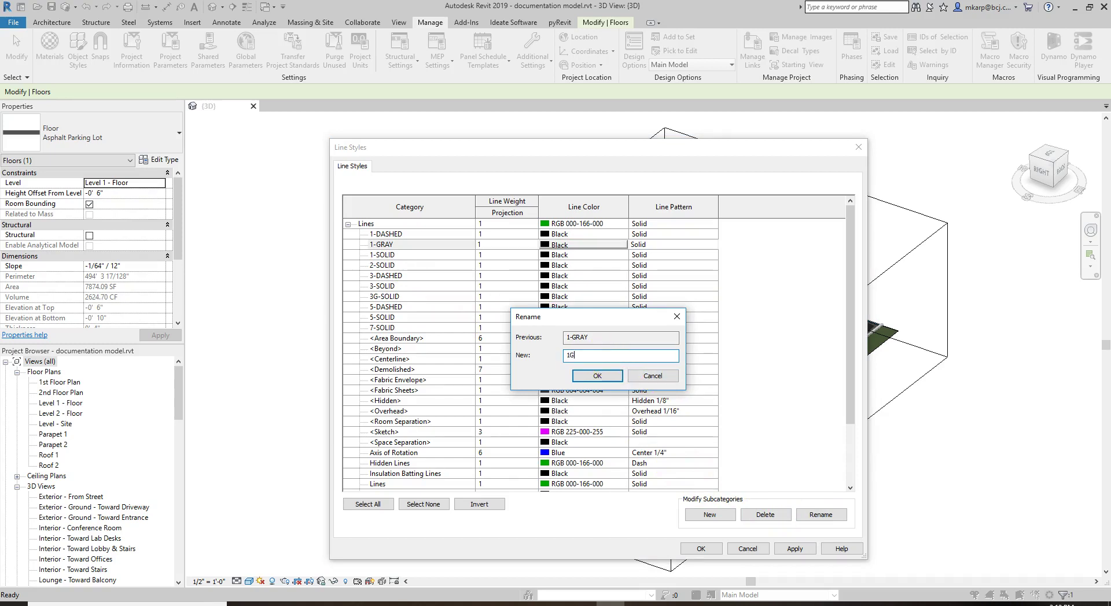
text(1G-SOLID)
key(Return)
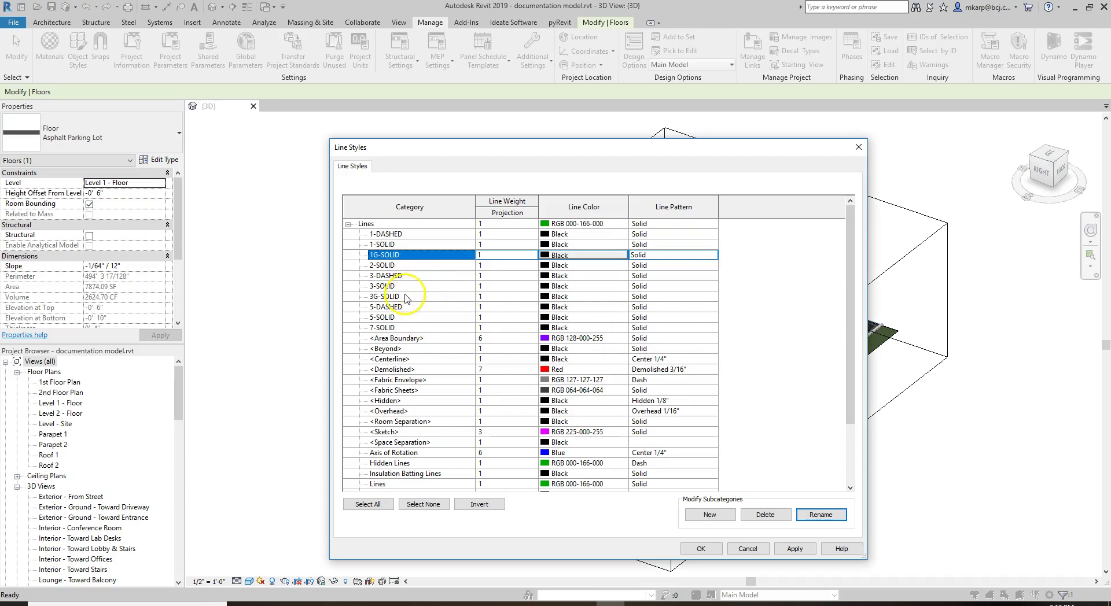
click(408, 274)
click(406, 255)
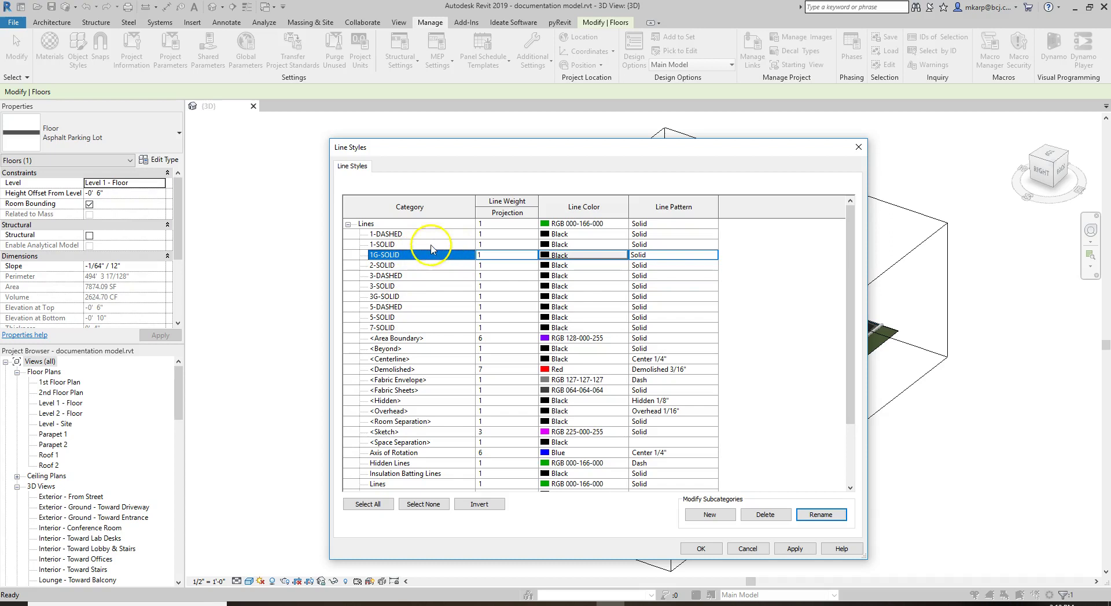
click(391, 255)
click(376, 258)
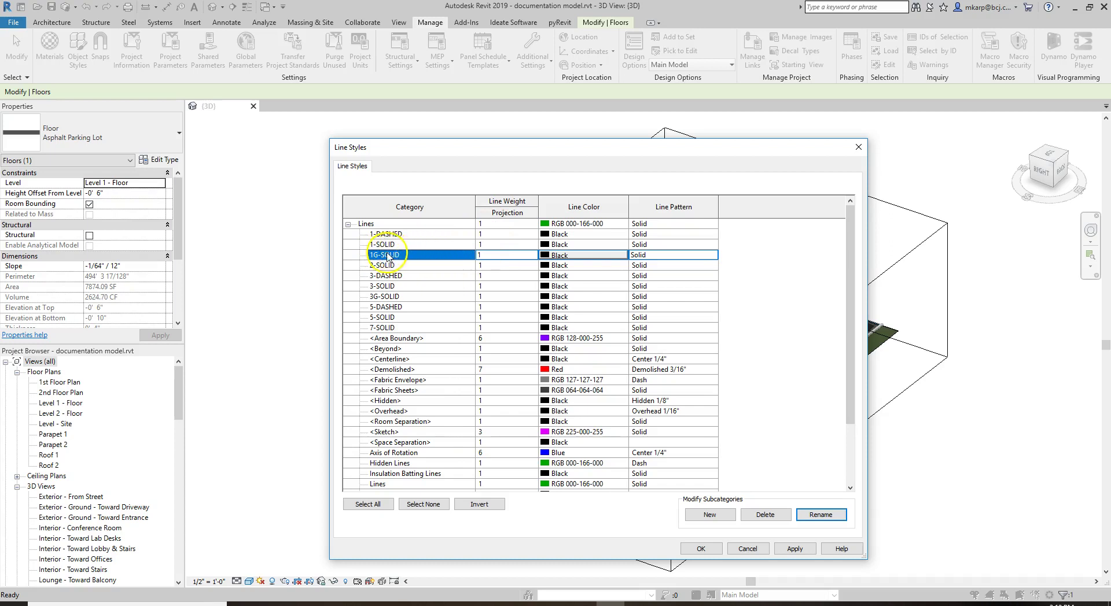
click(493, 266)
Step: Set line weight 2 for 2-SOLID and weight 3 for 3-DASHED, 3-SOLID and 3G-SOLID
click(493, 266)
text(2)
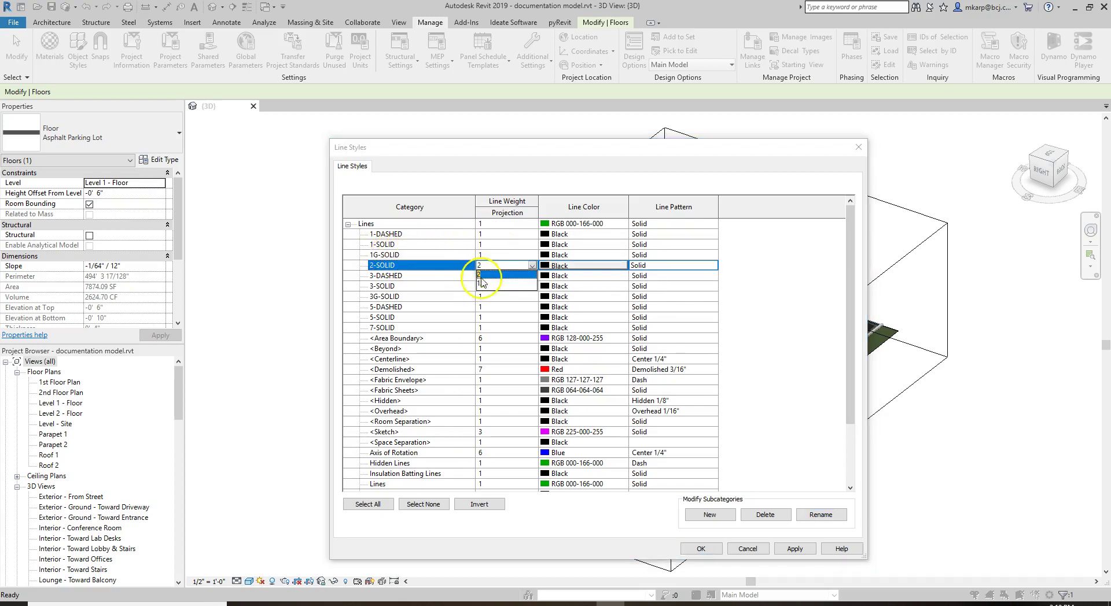
click(493, 295)
click(486, 276)
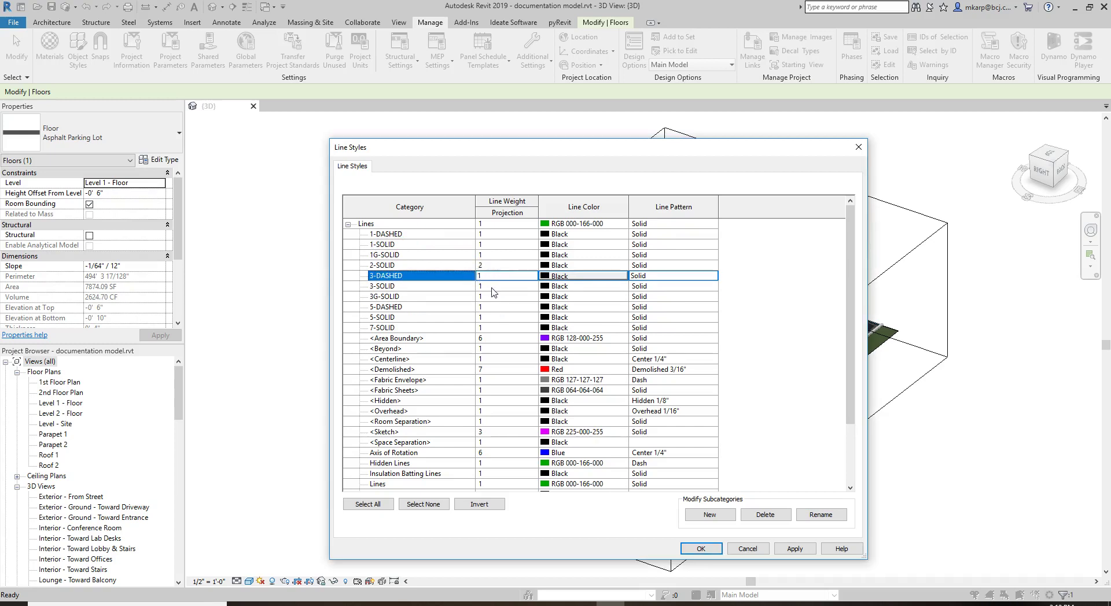
shift+click(493, 297)
click(488, 285)
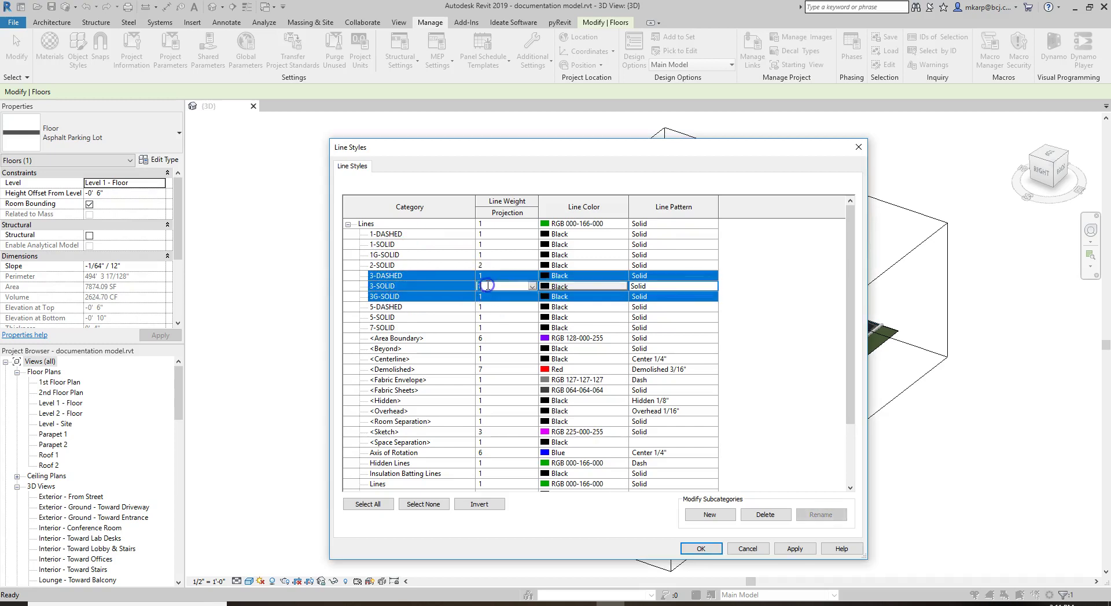
text(3)
key(BackSpace)
key(BackSpace)
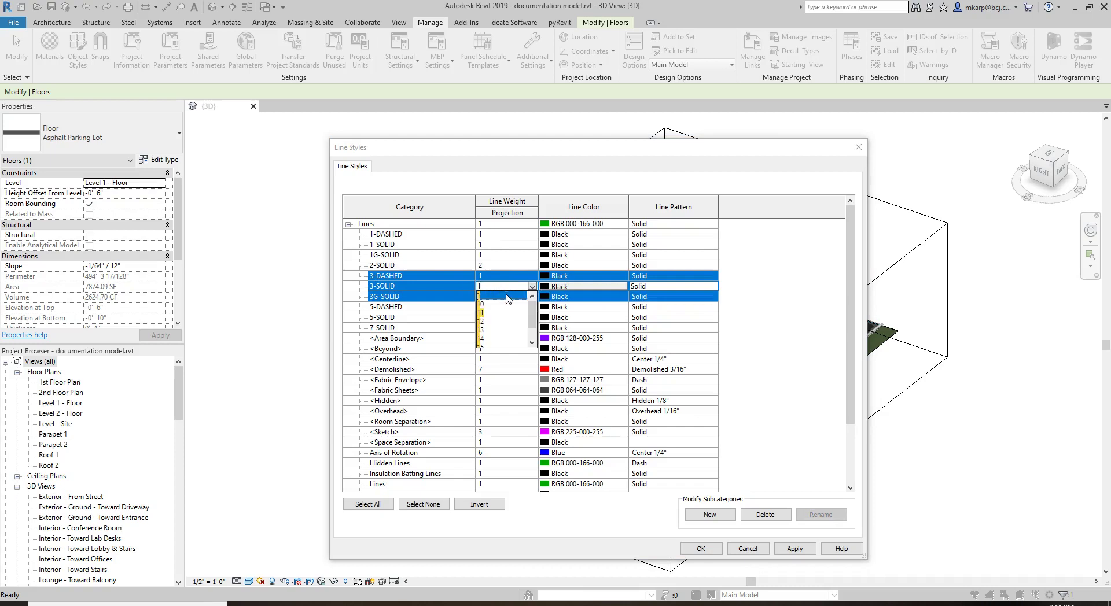
text(3)
click(506, 295)
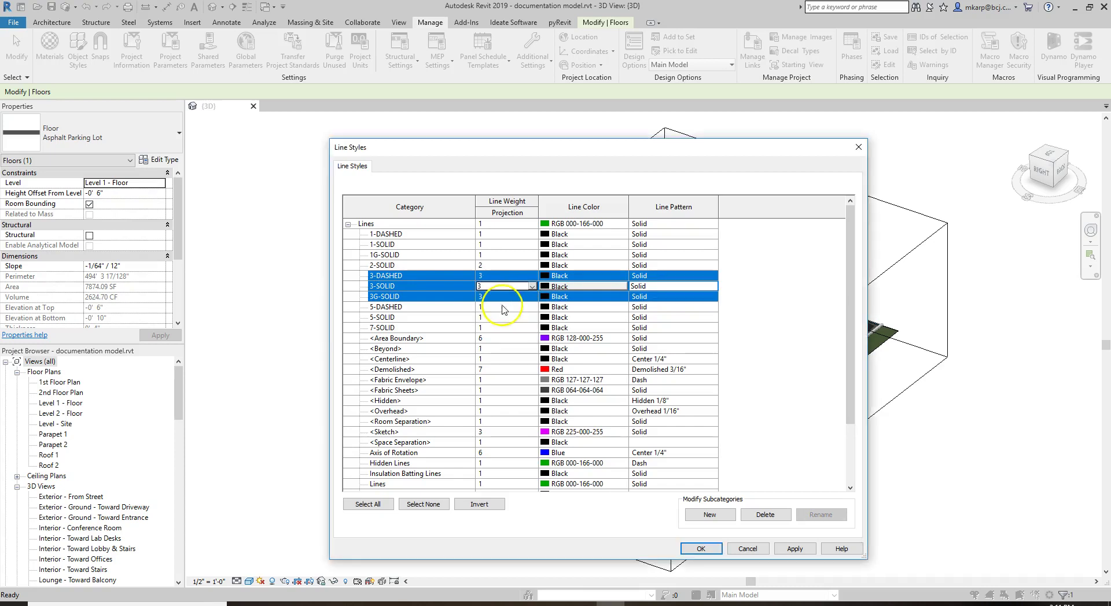
click(493, 297)
Step: Set line weight 5 for 5-DASHED and 5-SOLID, and weight 7 for 7-SOLID
click(491, 307)
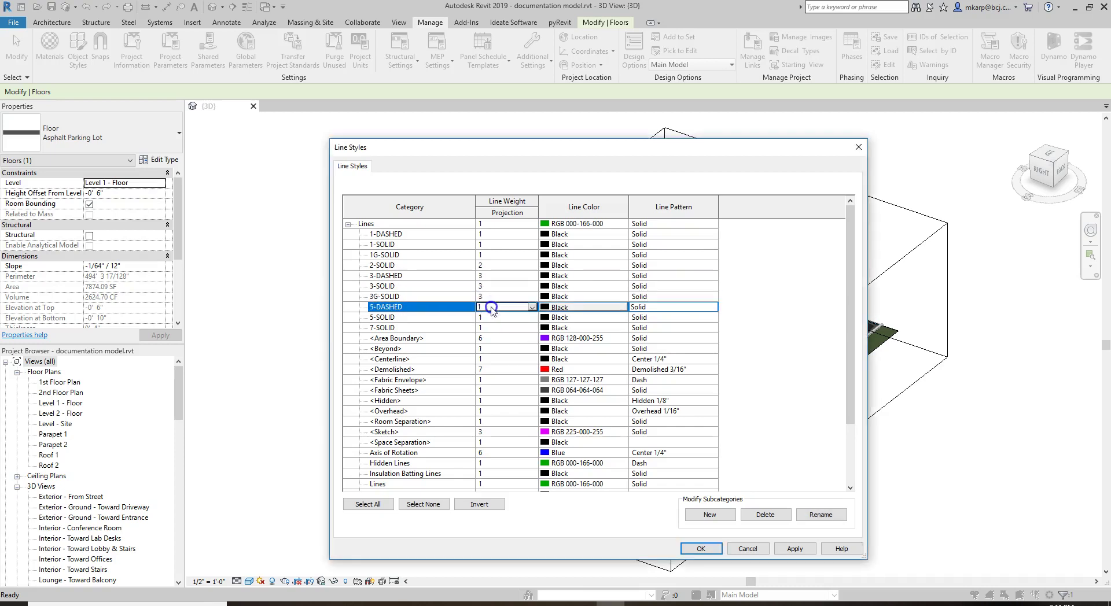
key(BackSpace)
text(5)
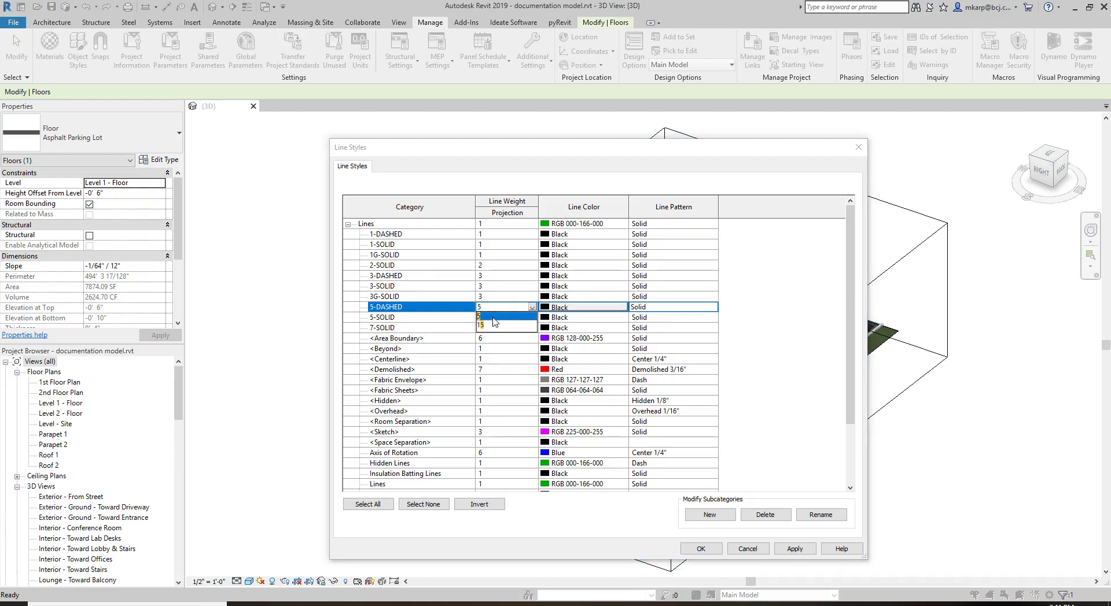
click(493, 319)
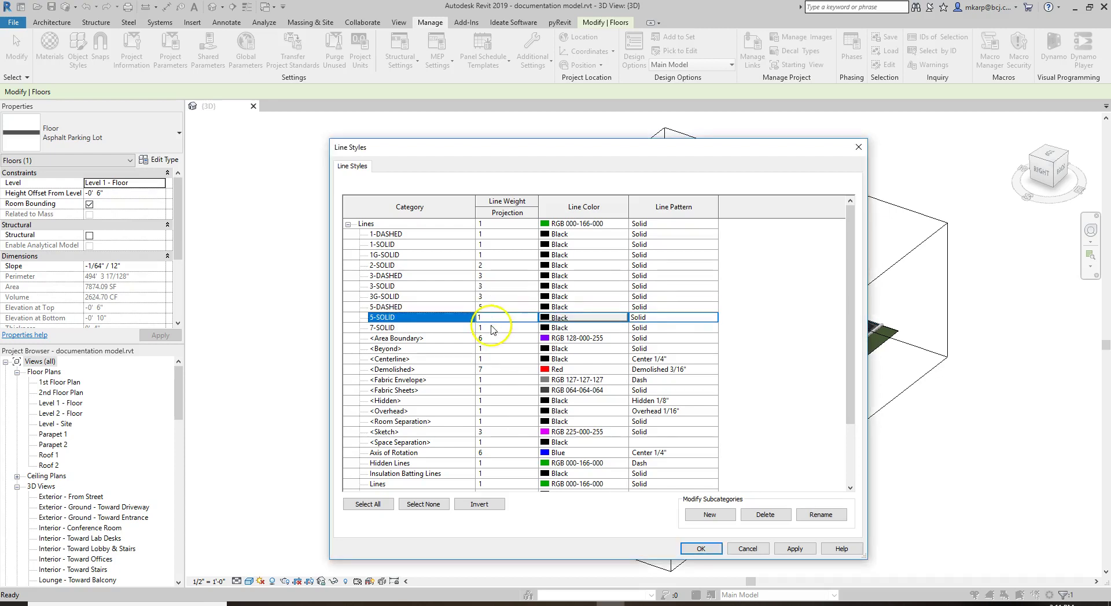
click(531, 318)
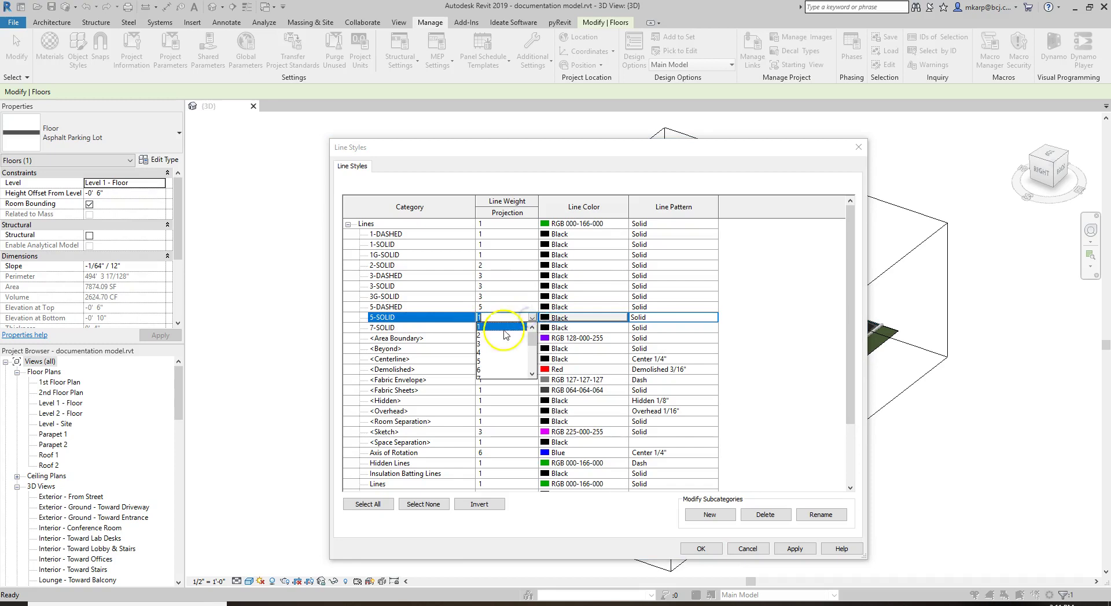
click(484, 361)
click(489, 330)
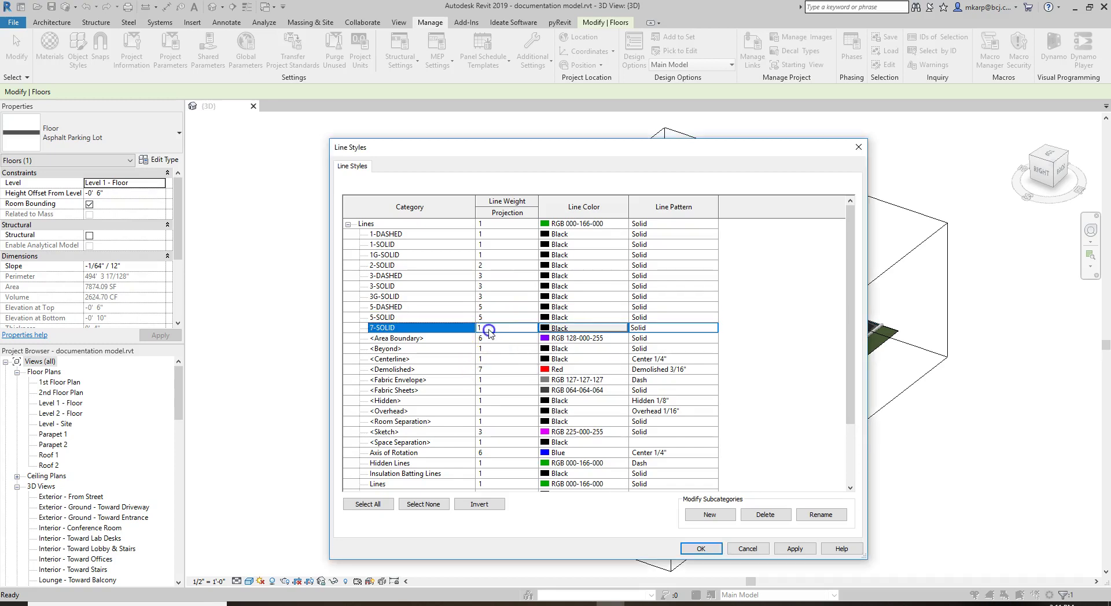
text(4)
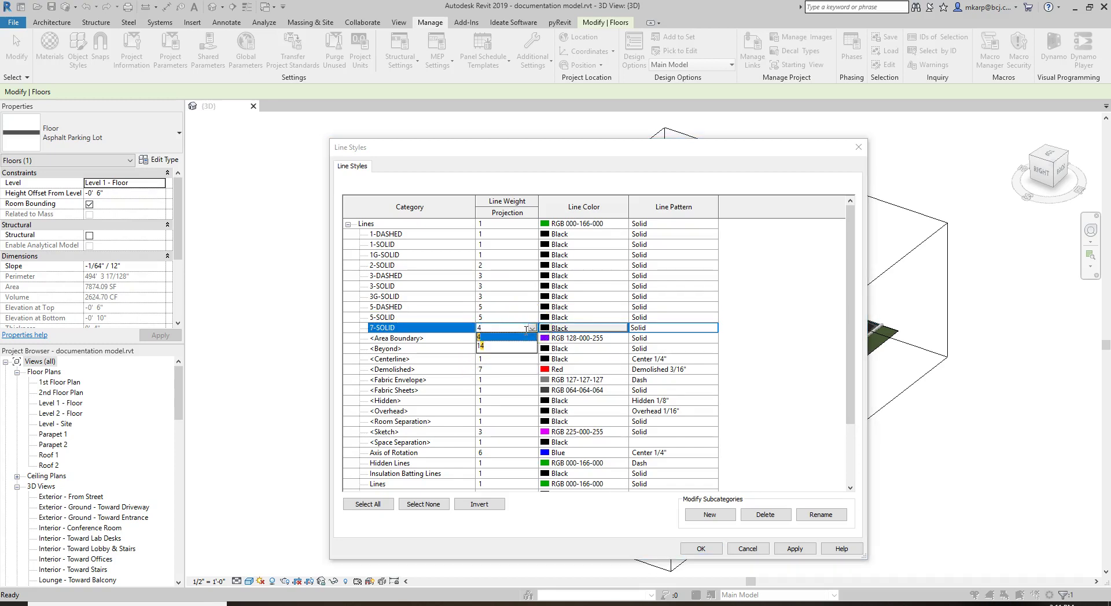
click(527, 336)
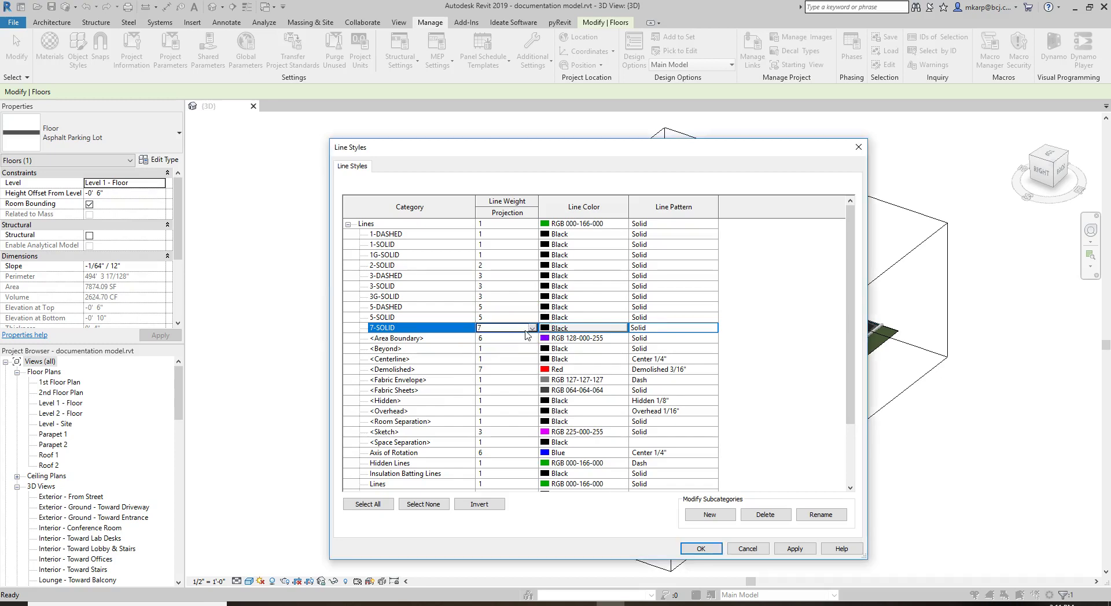
click(510, 299)
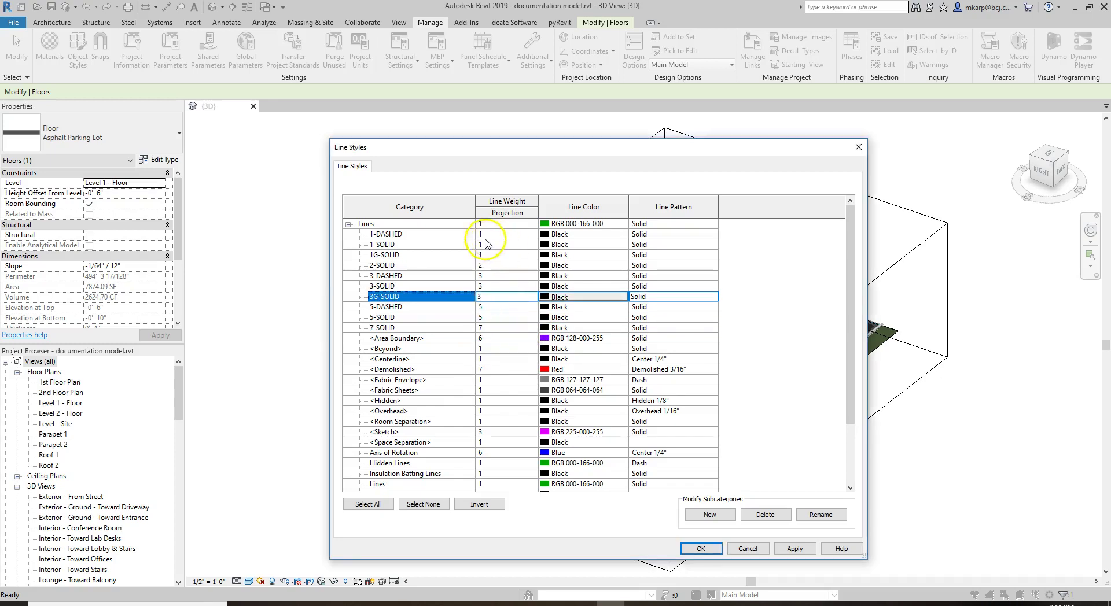
click(524, 256)
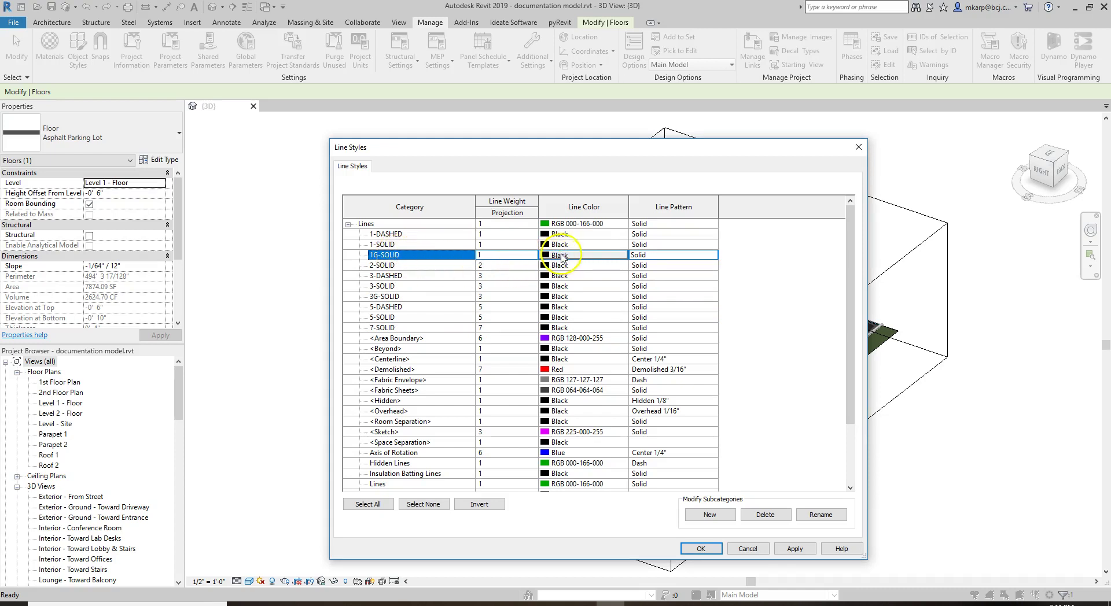
Step: Give 1G-SOLID the light gray line color RGB 192-192-192
click(554, 256)
click(552, 334)
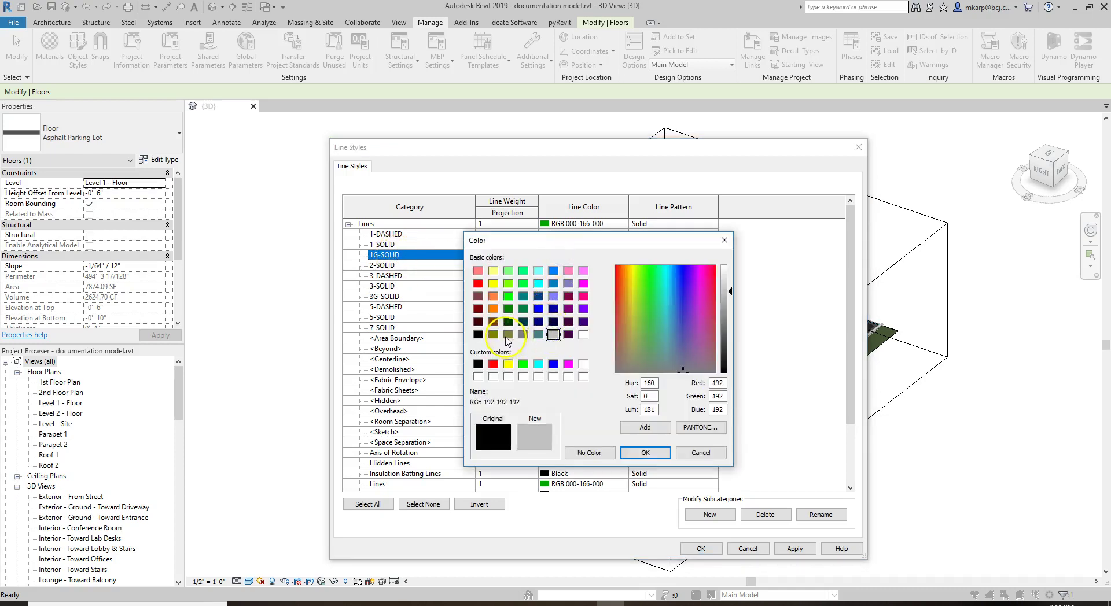
click(524, 334)
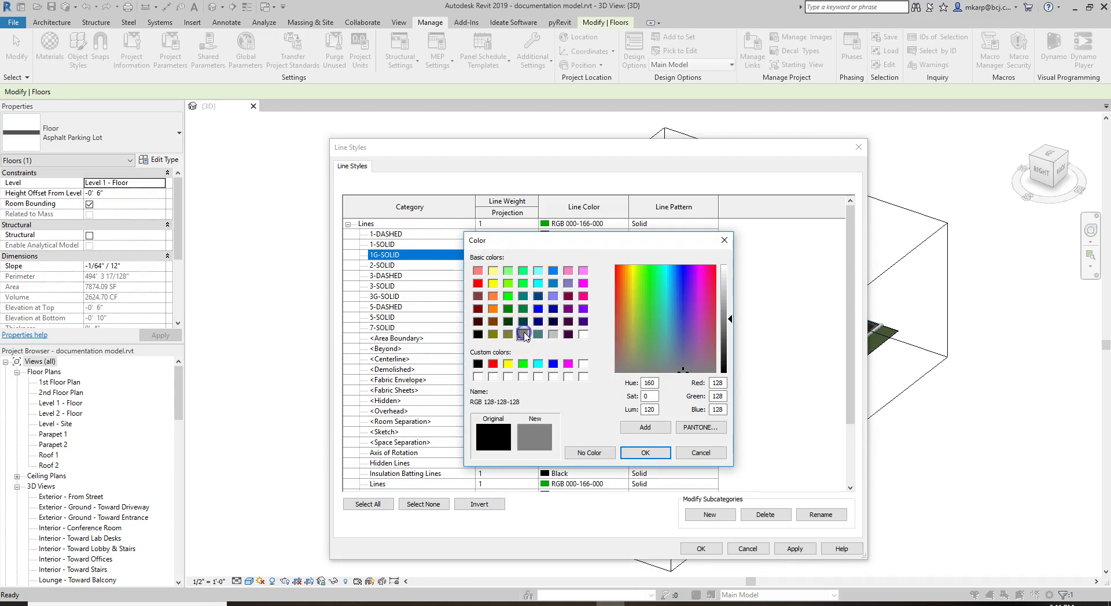
click(554, 336)
click(523, 335)
click(553, 335)
click(645, 453)
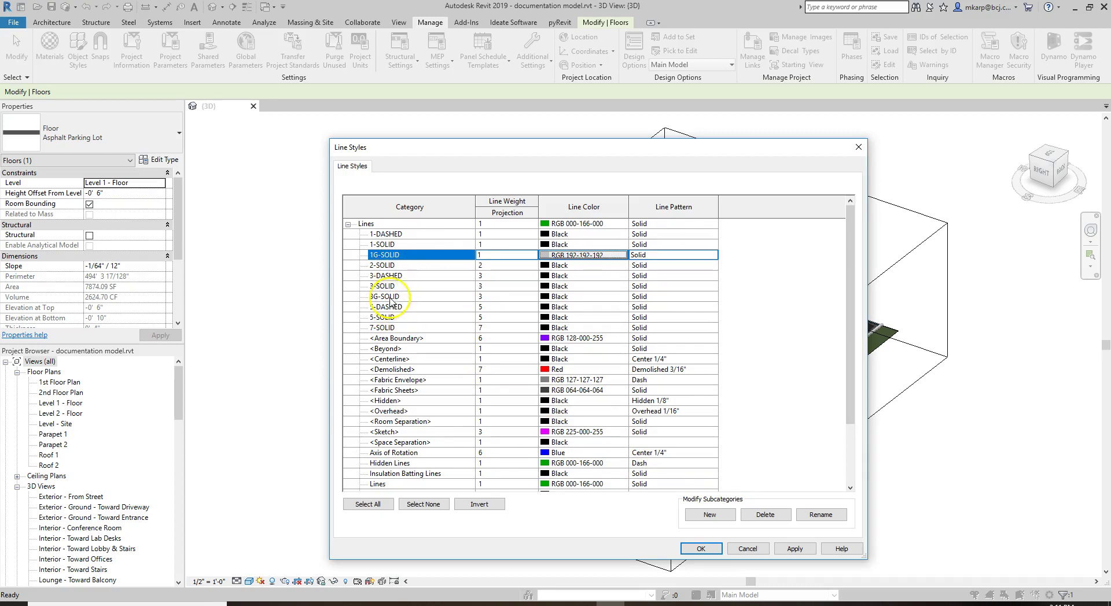
Step: Give 3G-SOLID the same light gray line color, RGB 192-192-192
click(546, 297)
click(546, 296)
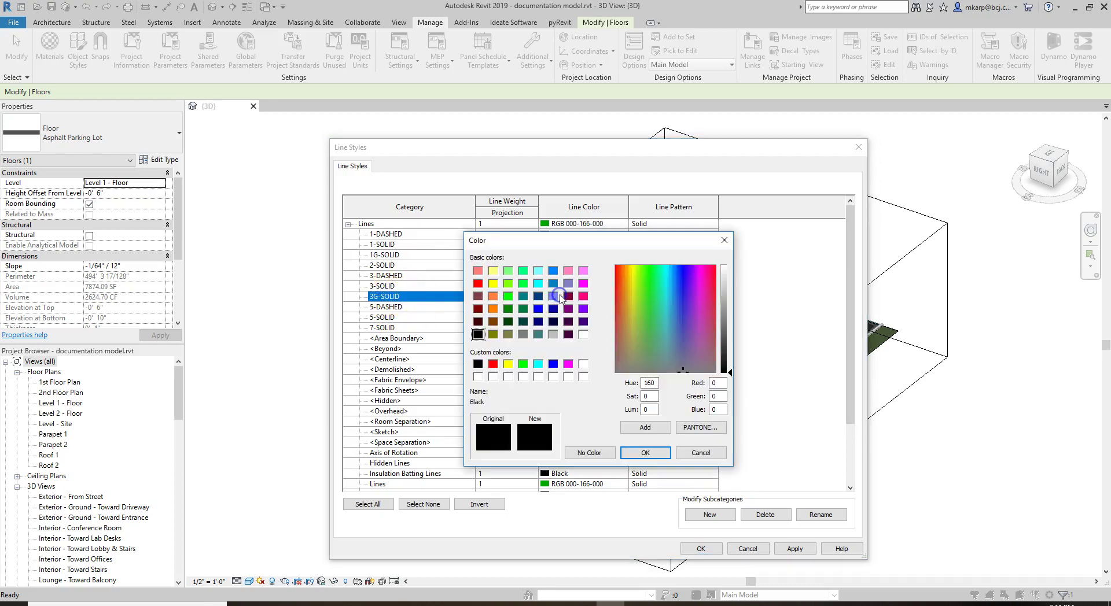
click(552, 334)
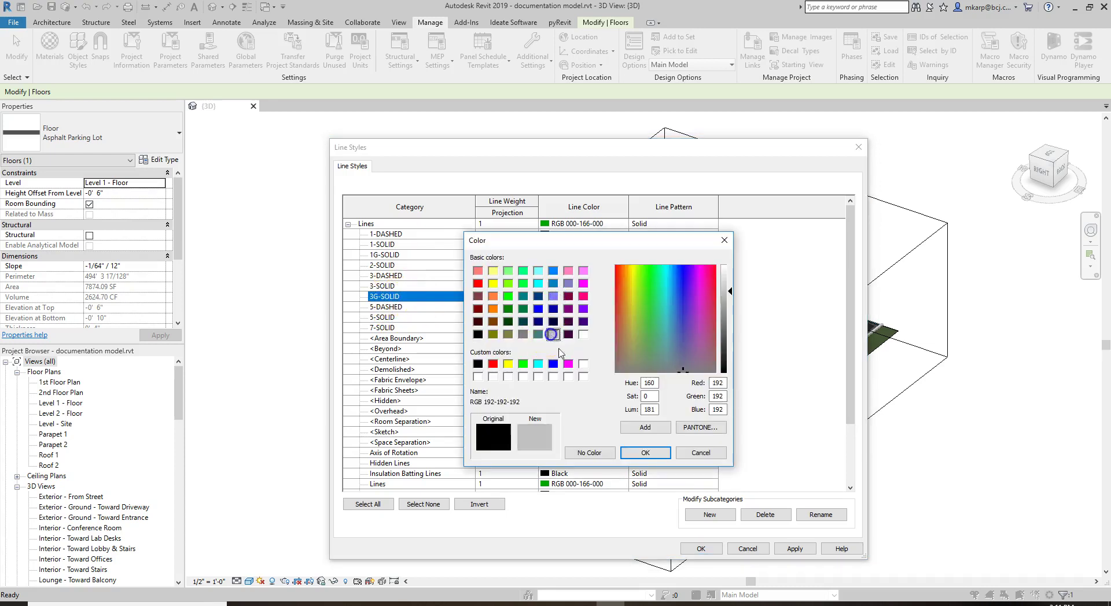
click(402, 276)
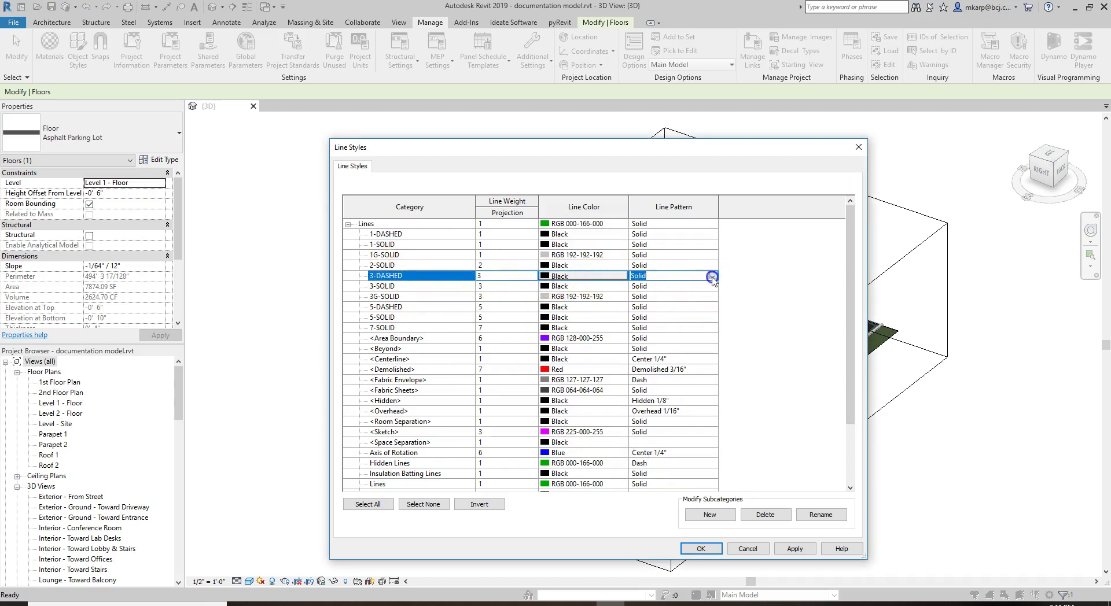
Step: Change the line pattern of 3-DASHED and 1-DASHED to Dash
click(713, 278)
scroll(682, 312, up, 2)
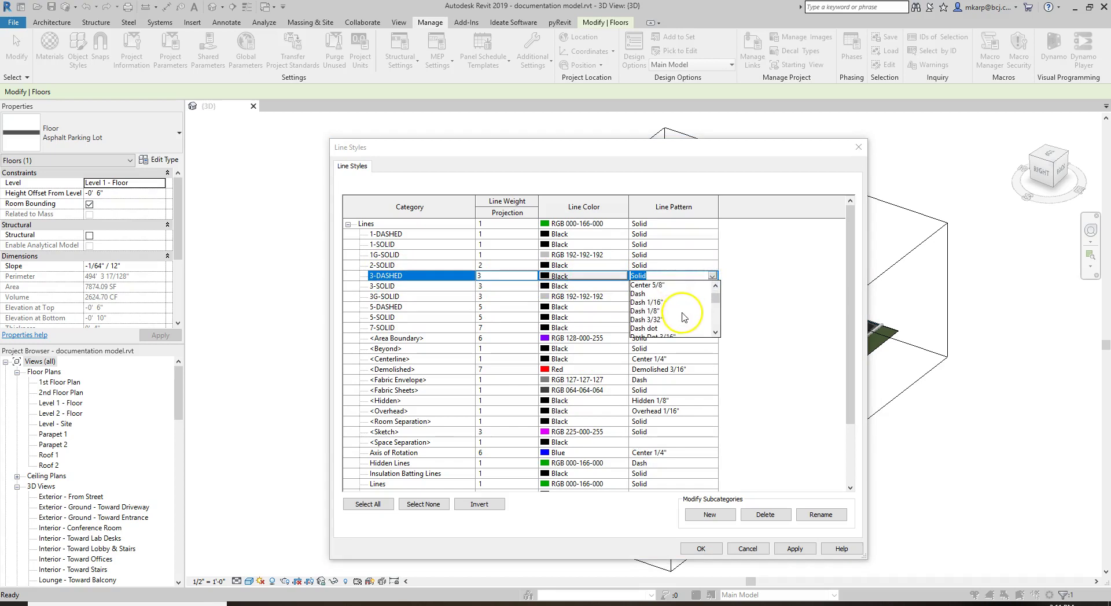
click(645, 293)
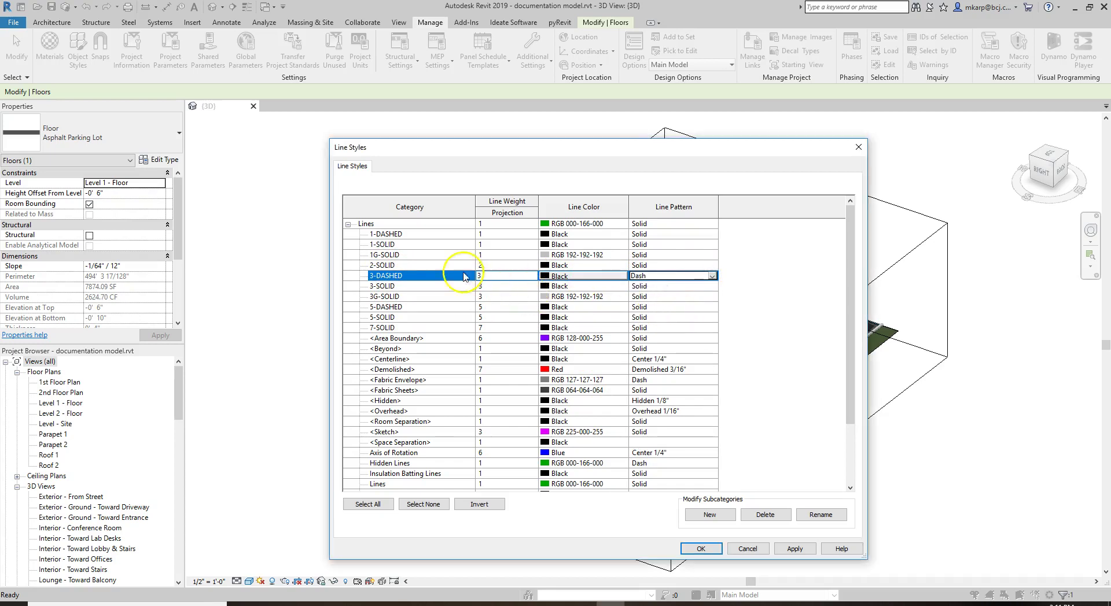
click(420, 234)
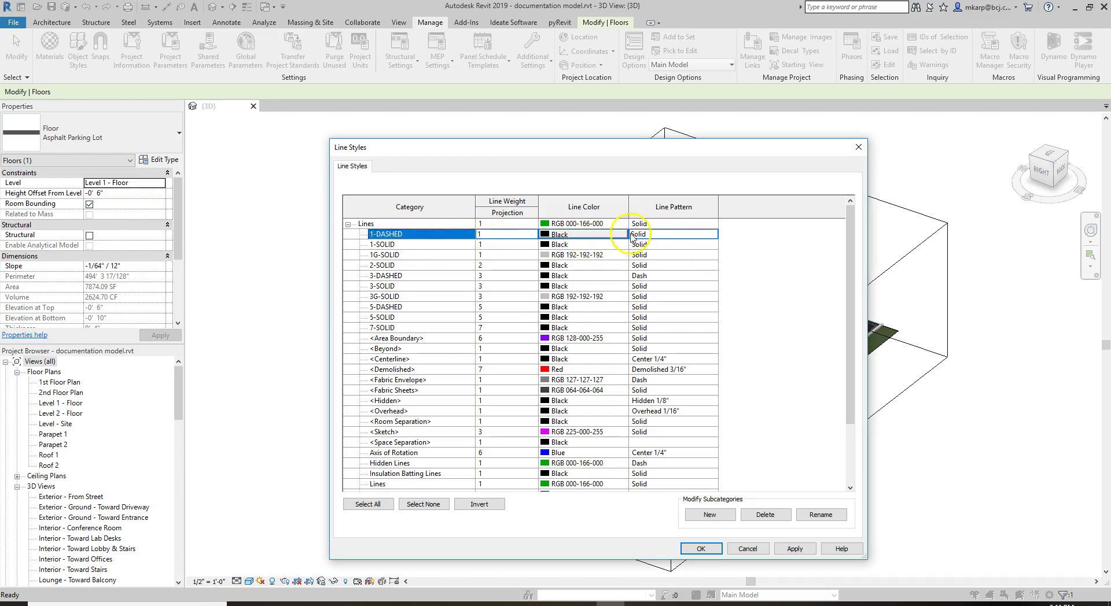
click(712, 234)
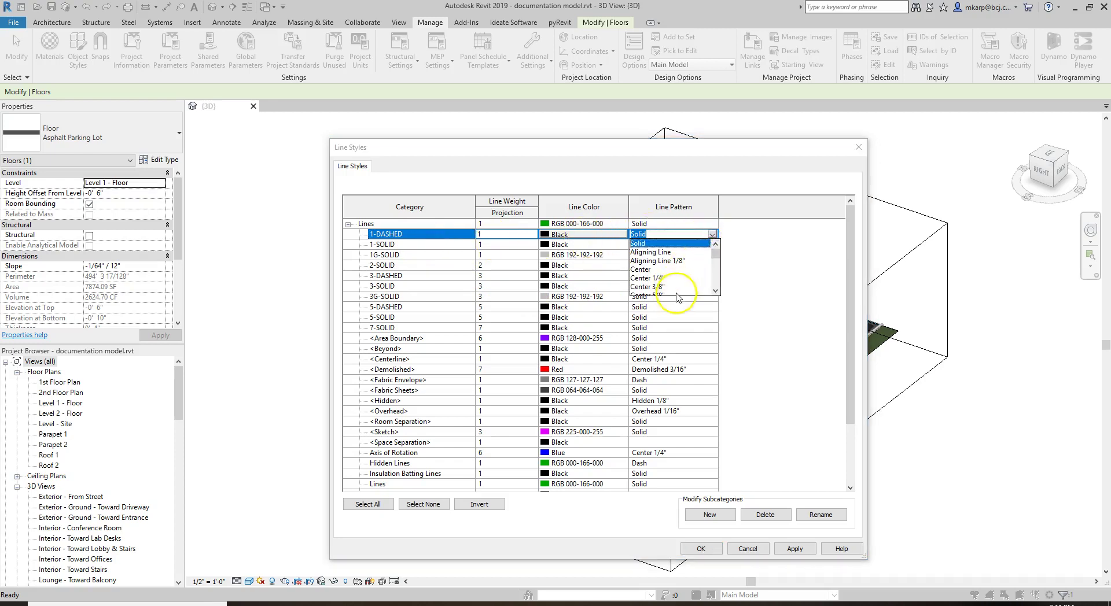
scroll(671, 283, down, 2)
click(651, 255)
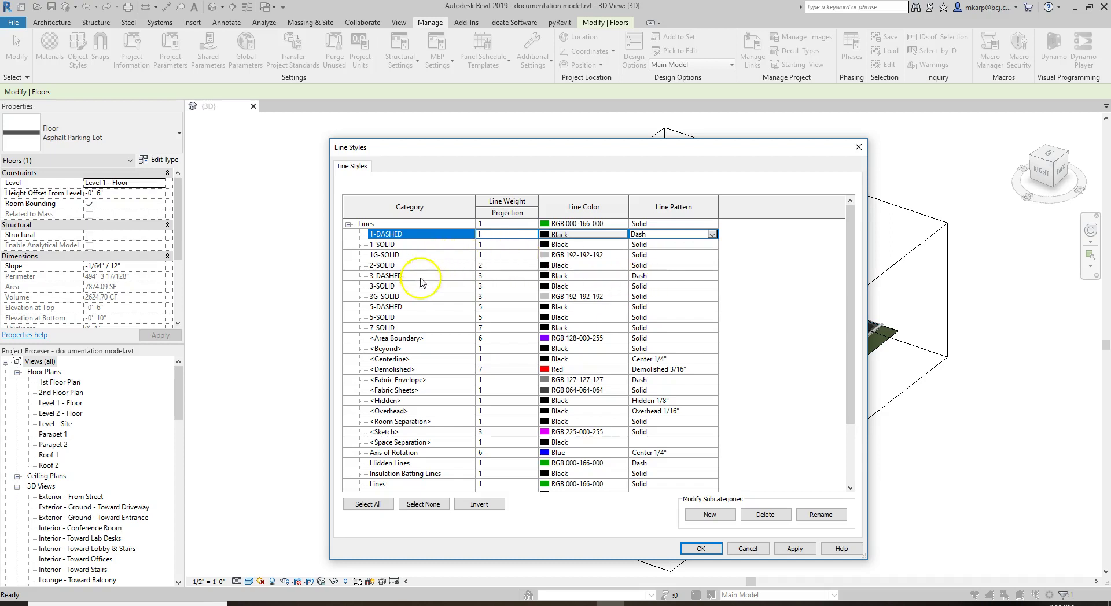
Step: Change 5-DASHED's line pattern to Dash and review the finished subcategory settings
click(645, 307)
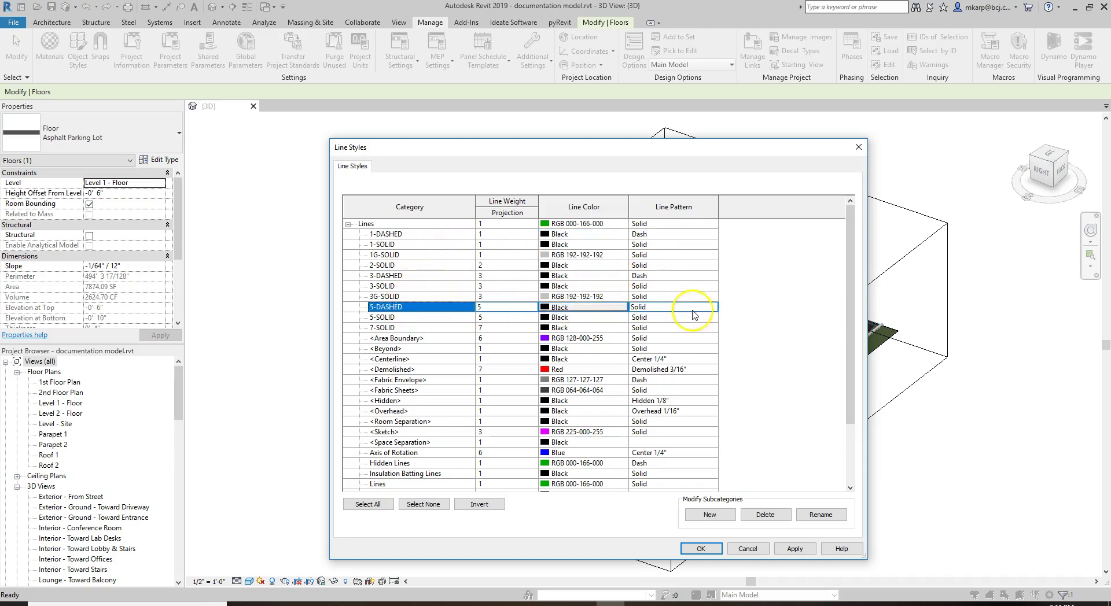
click(712, 308)
scroll(659, 342, down, 1)
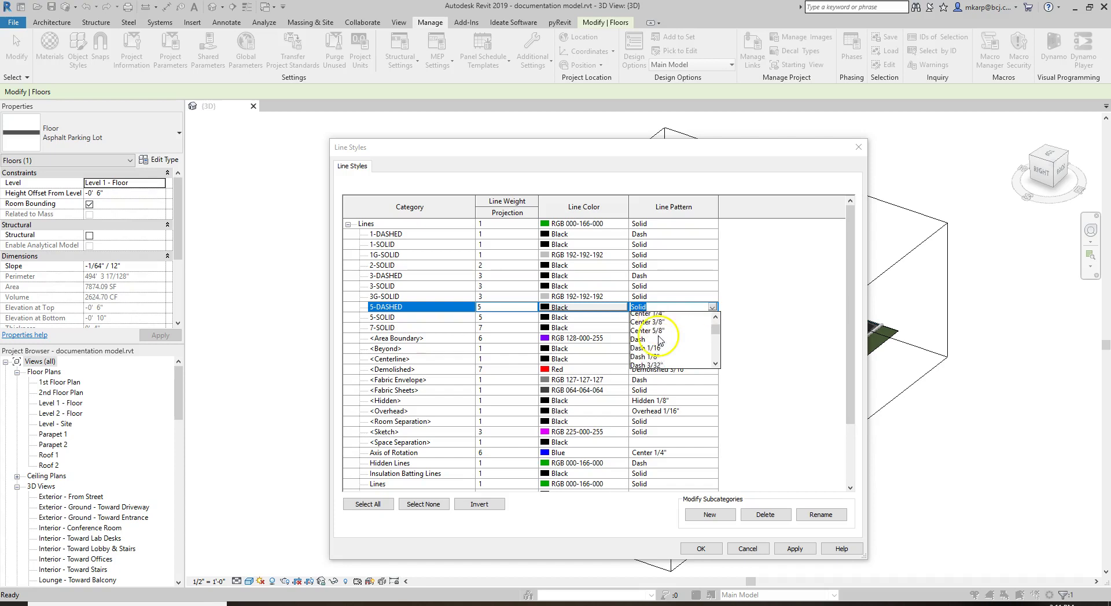
click(659, 340)
click(669, 288)
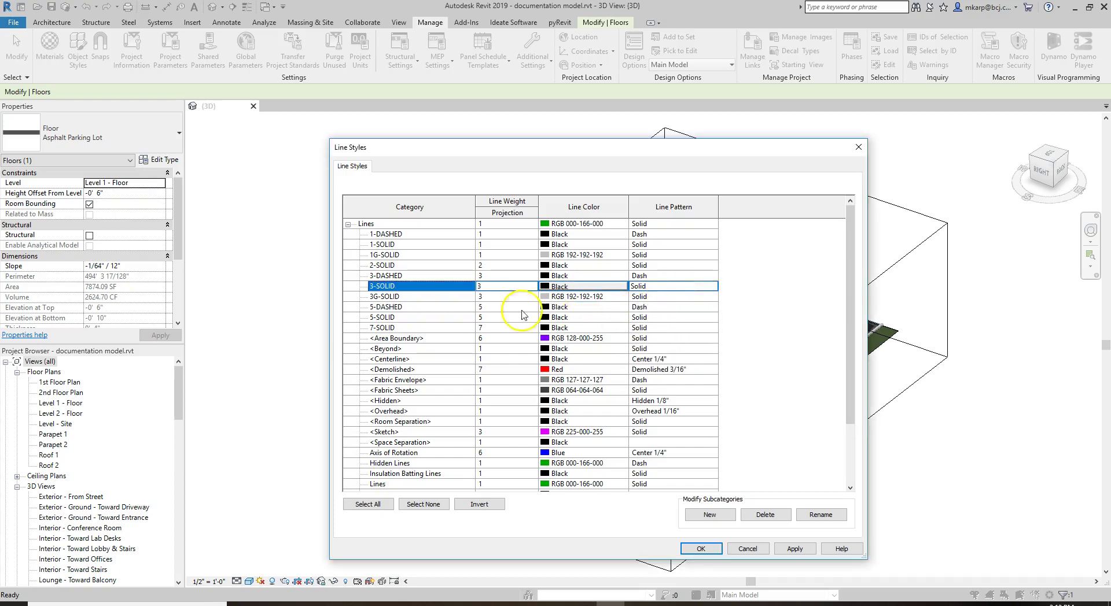
click(404, 275)
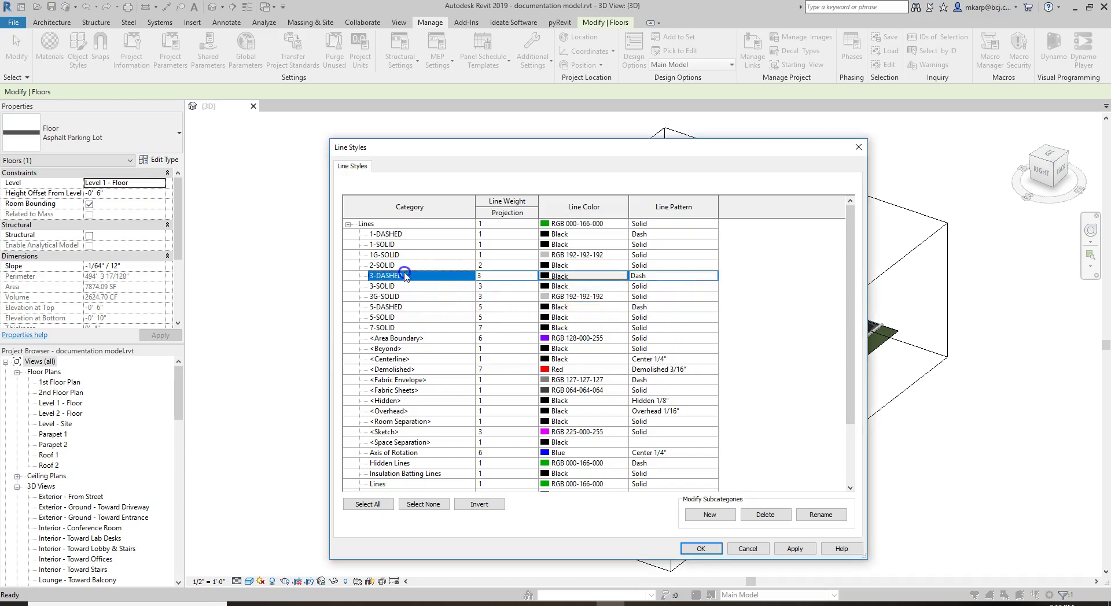
click(405, 327)
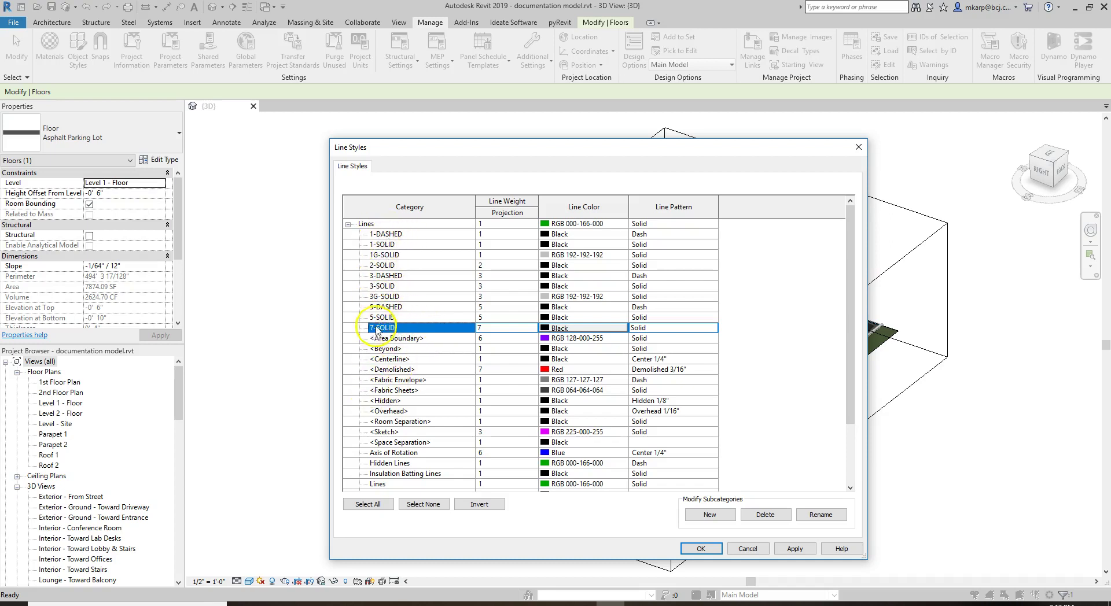
click(387, 357)
scroll(400, 365, down, 3)
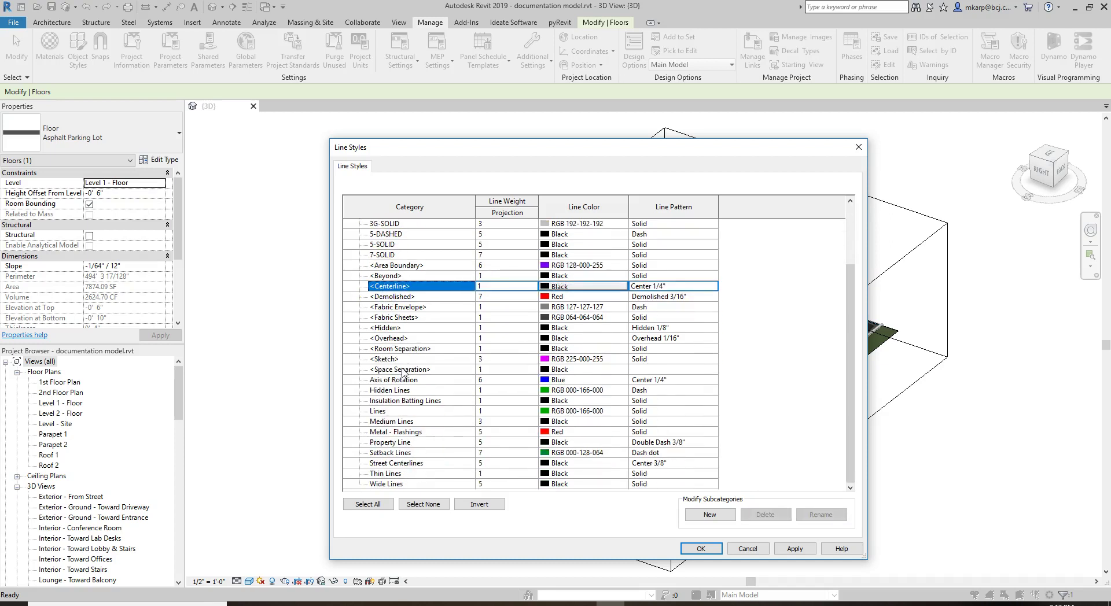
scroll(404, 371, up, 2)
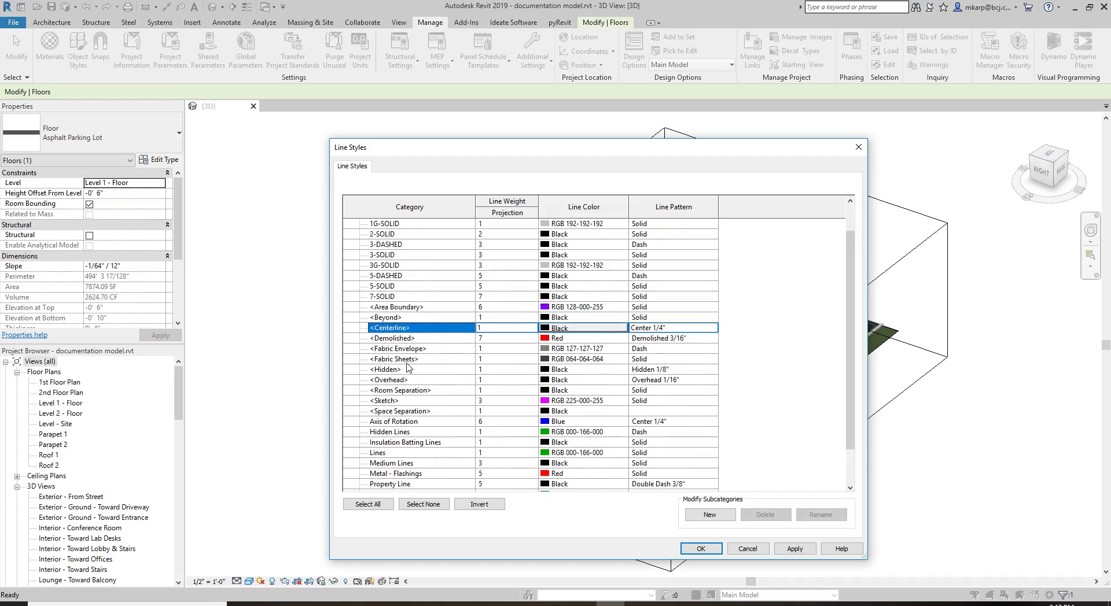
key(1)
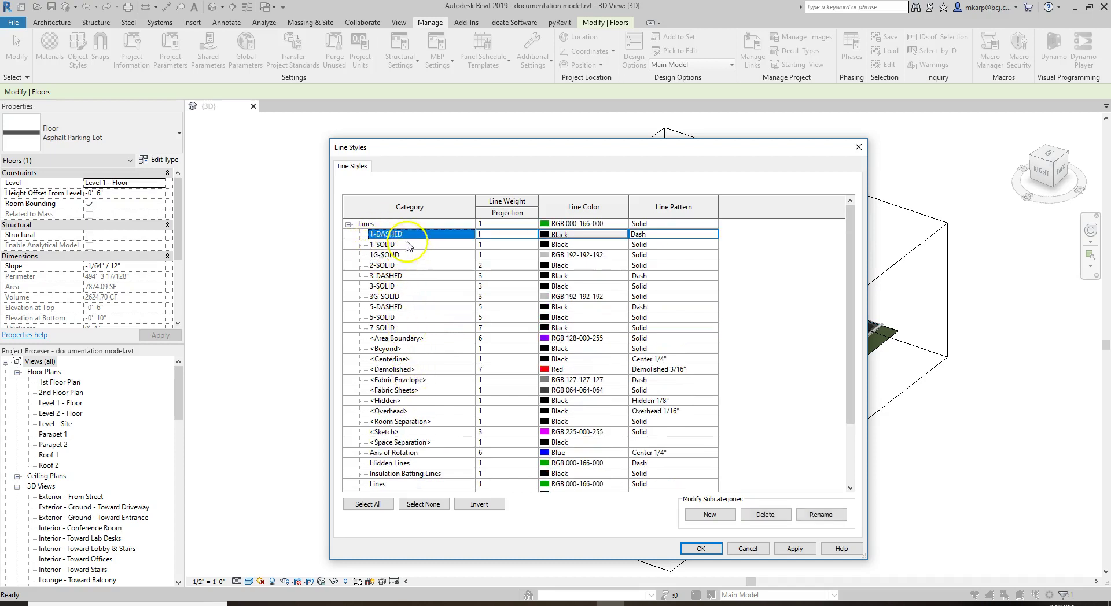
key(2)
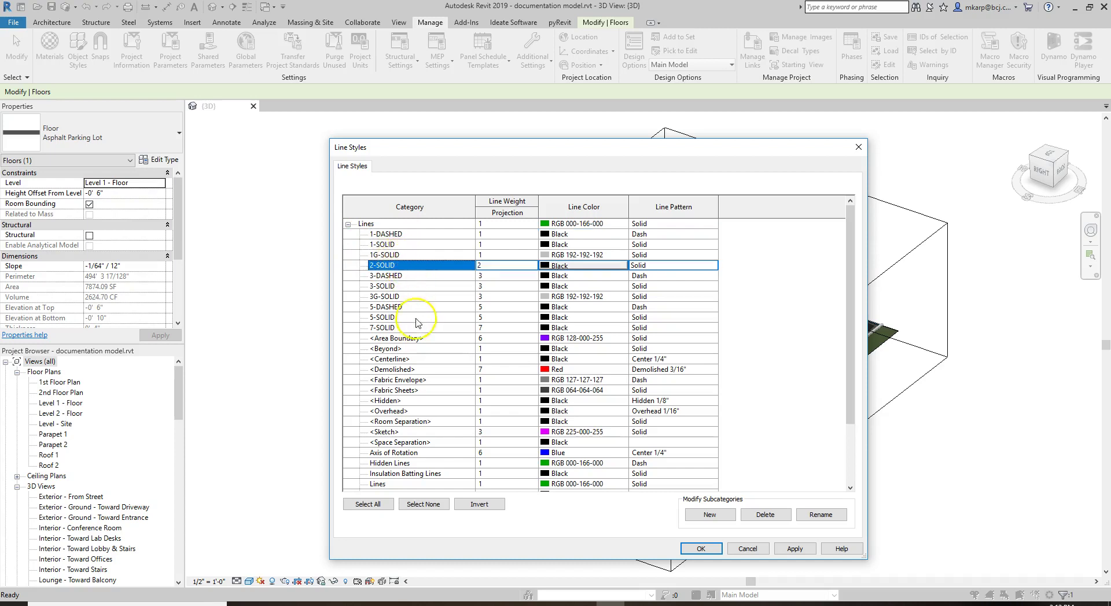
key(5)
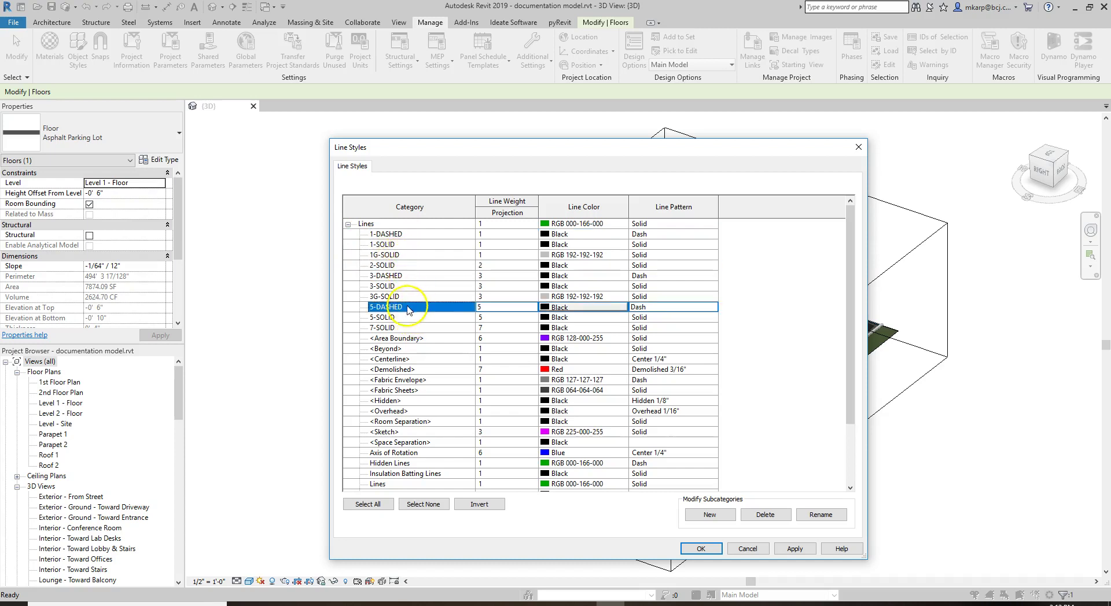
scroll(405, 301, down, 1)
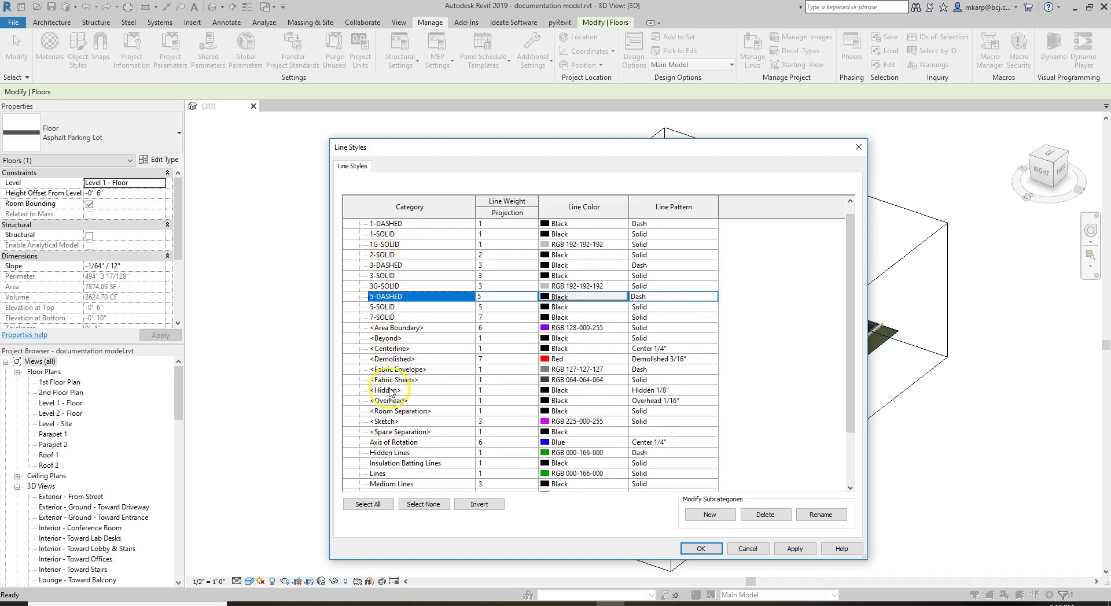
scroll(411, 251, up, 1)
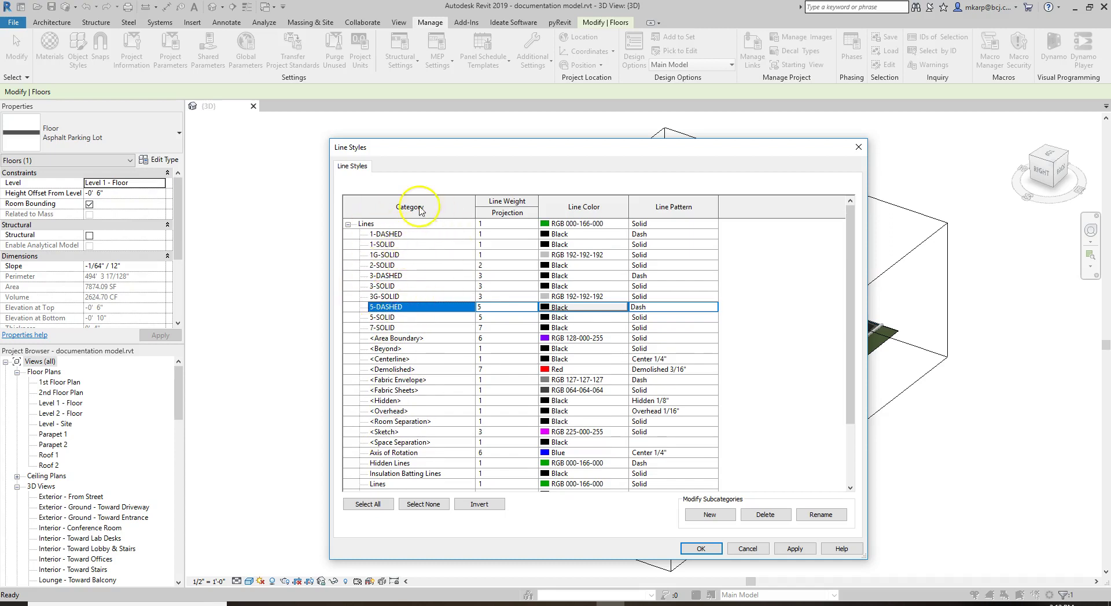